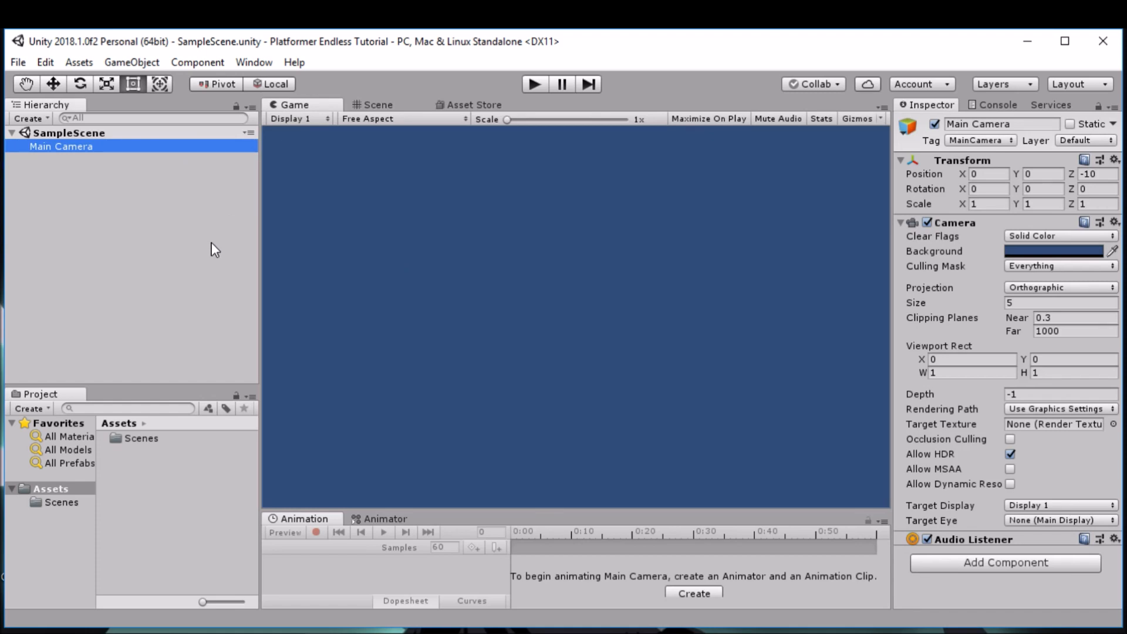
Step: Create an empty game object in the scene and name it Player
click(141, 217)
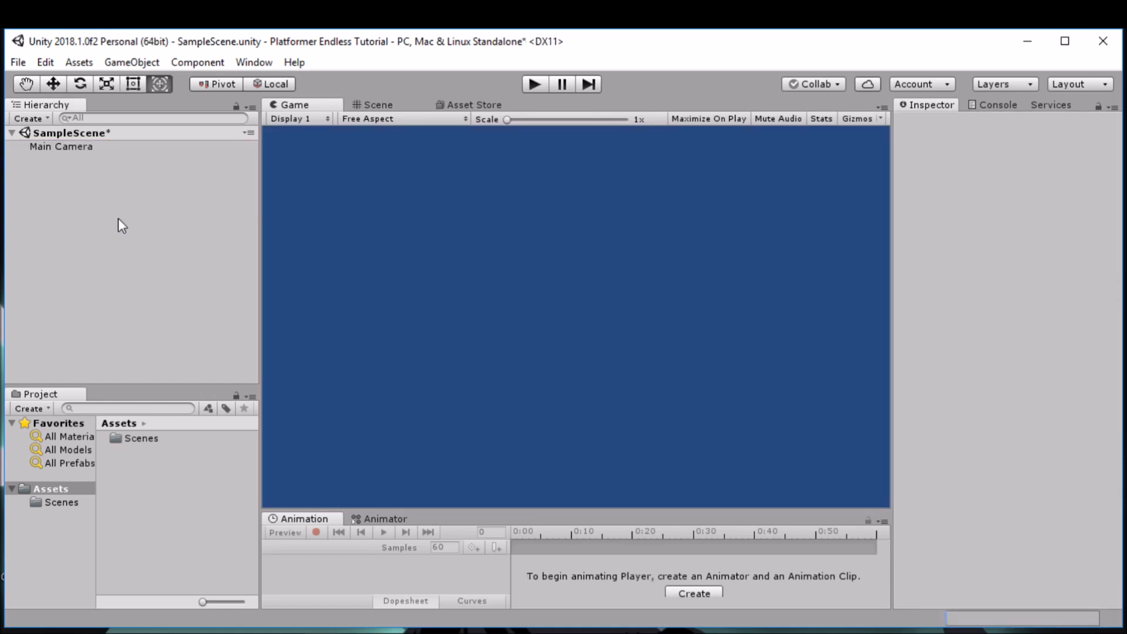
right_click(92, 200)
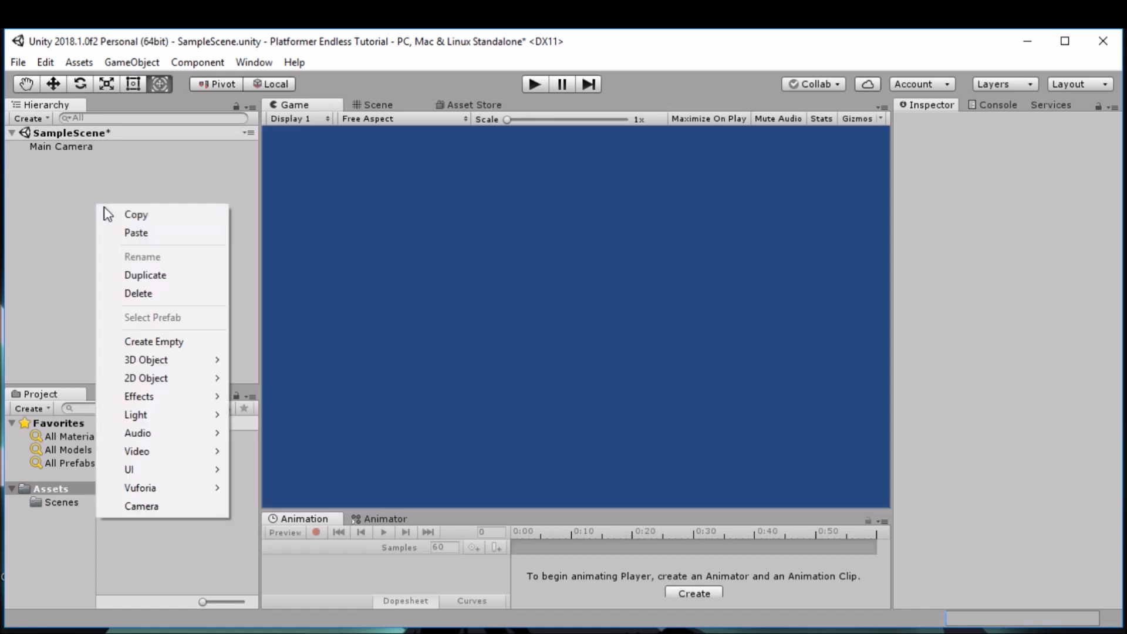
click(194, 339)
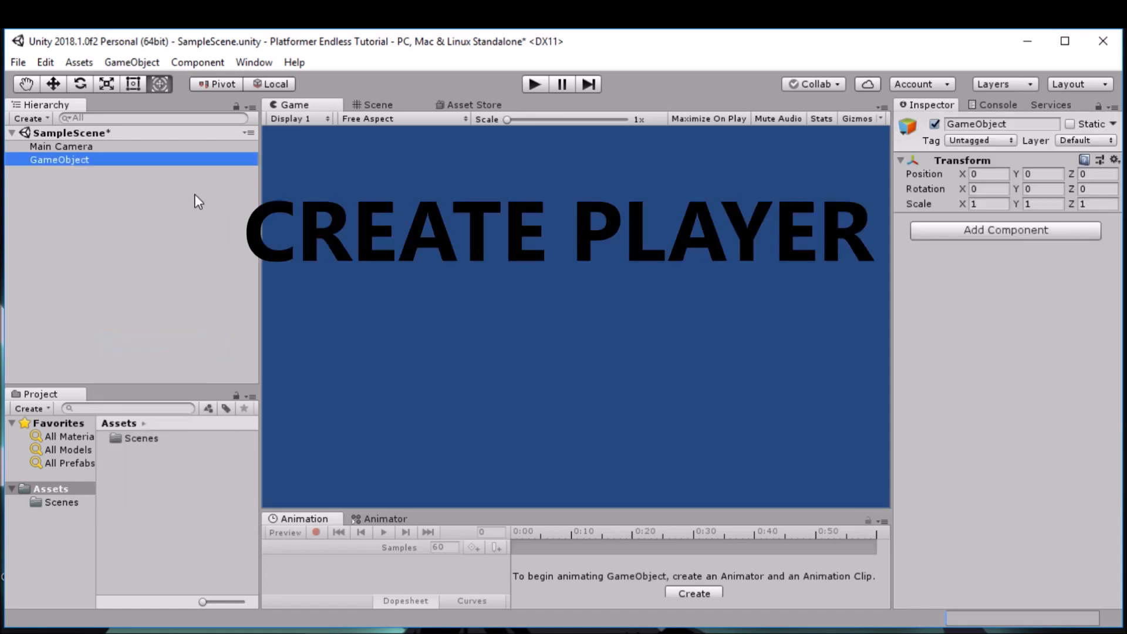
click(69, 165)
text(Player)
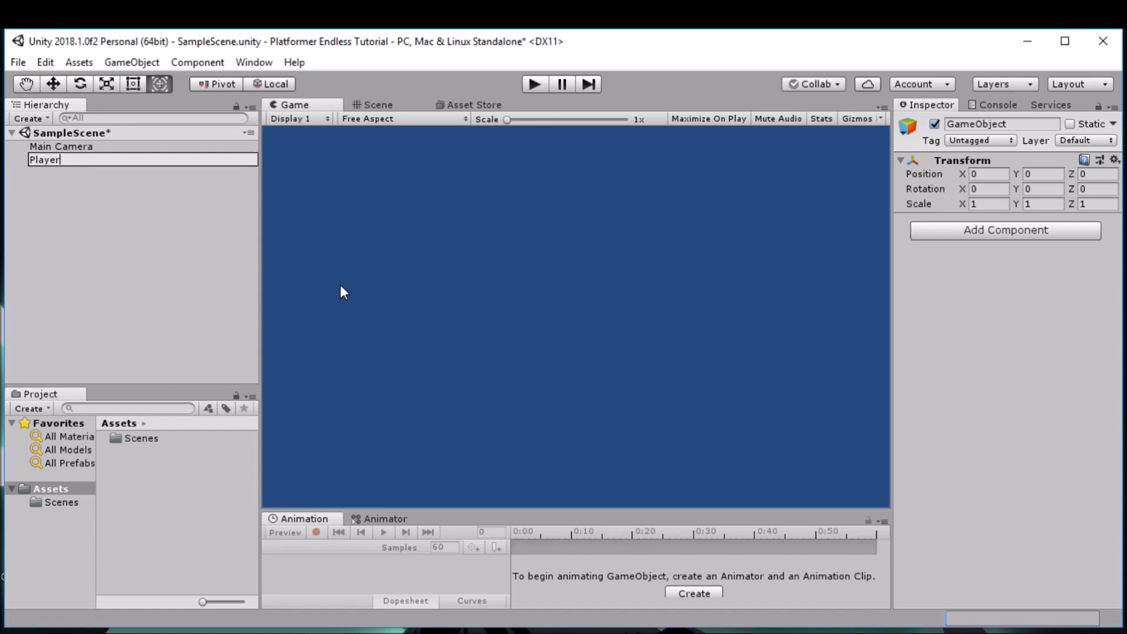
click(237, 261)
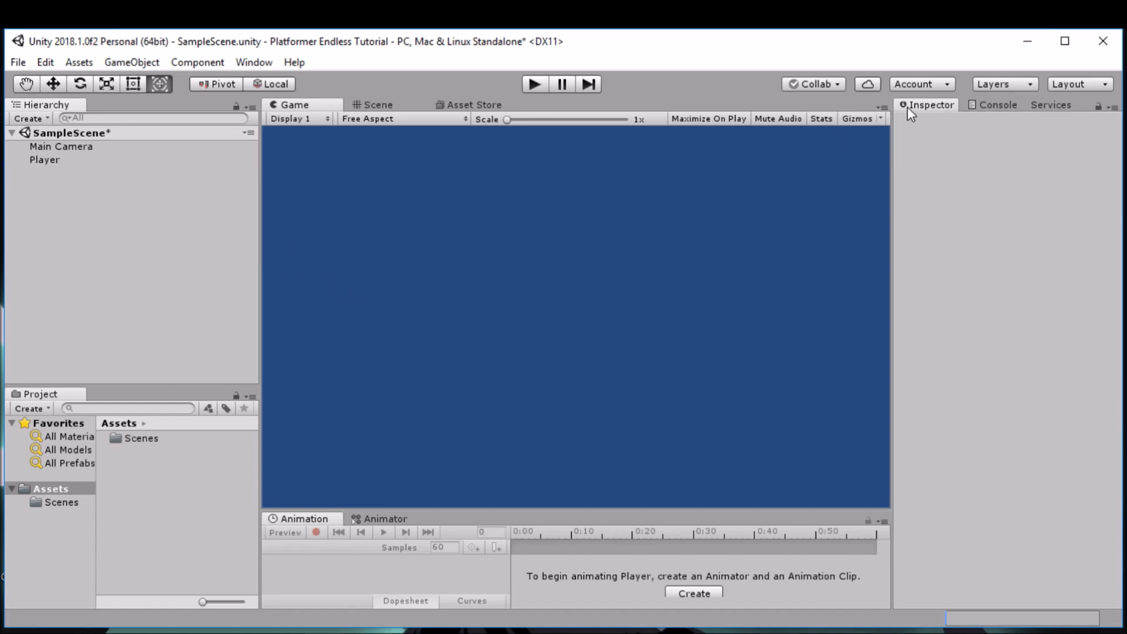
Step: Add a Sprite Renderer component to the Player object
click(65, 163)
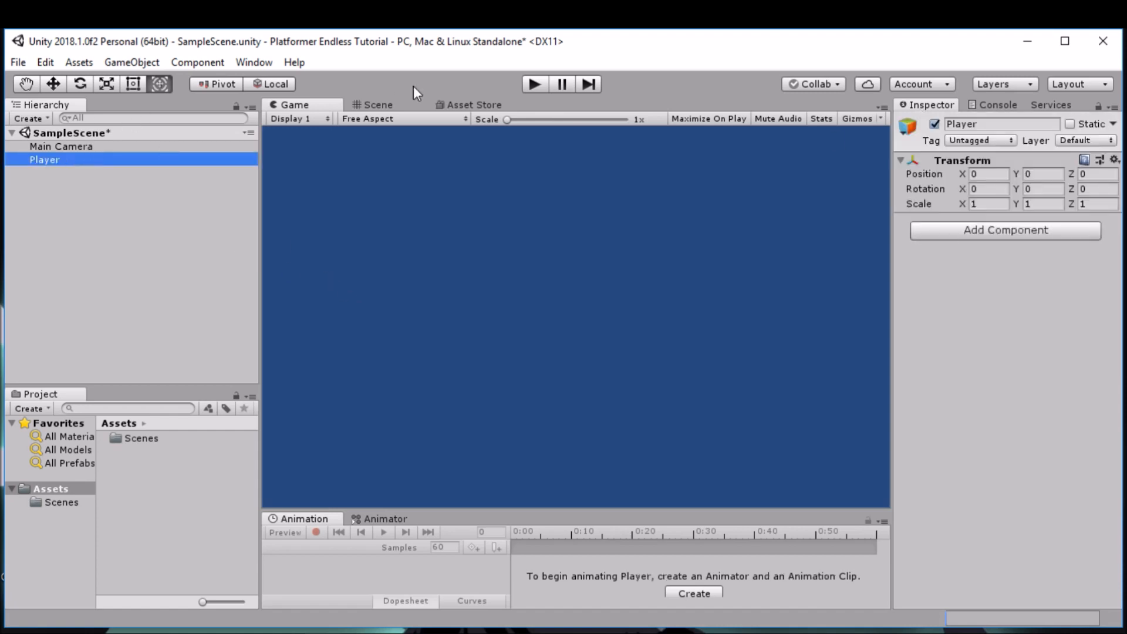
click(378, 105)
click(293, 105)
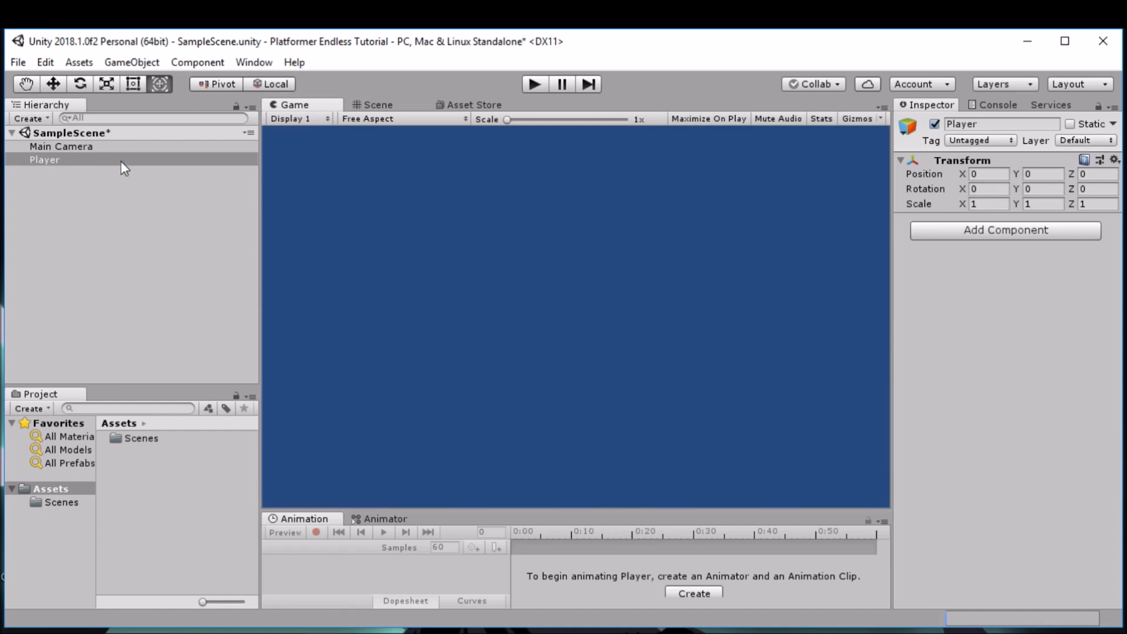
click(122, 163)
click(1062, 234)
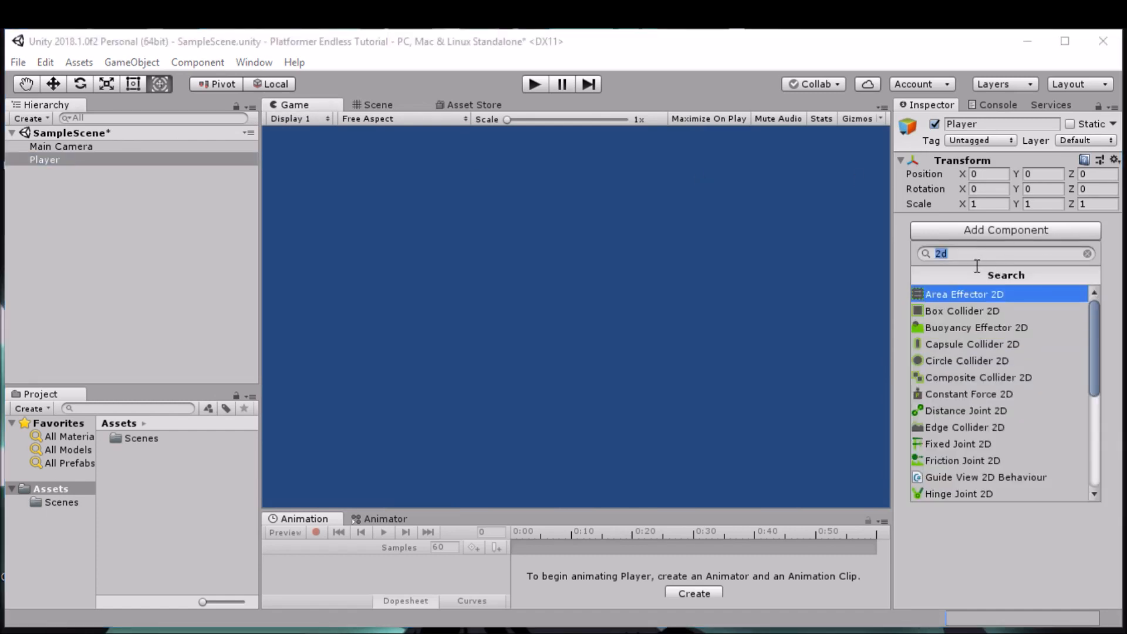
text(sp)
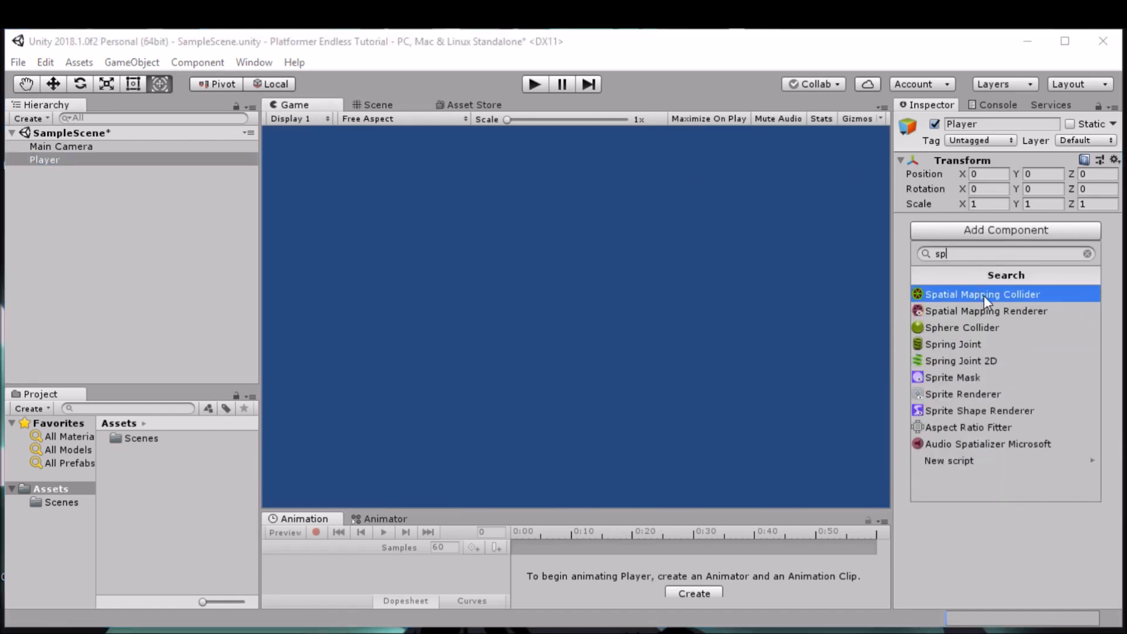
click(972, 394)
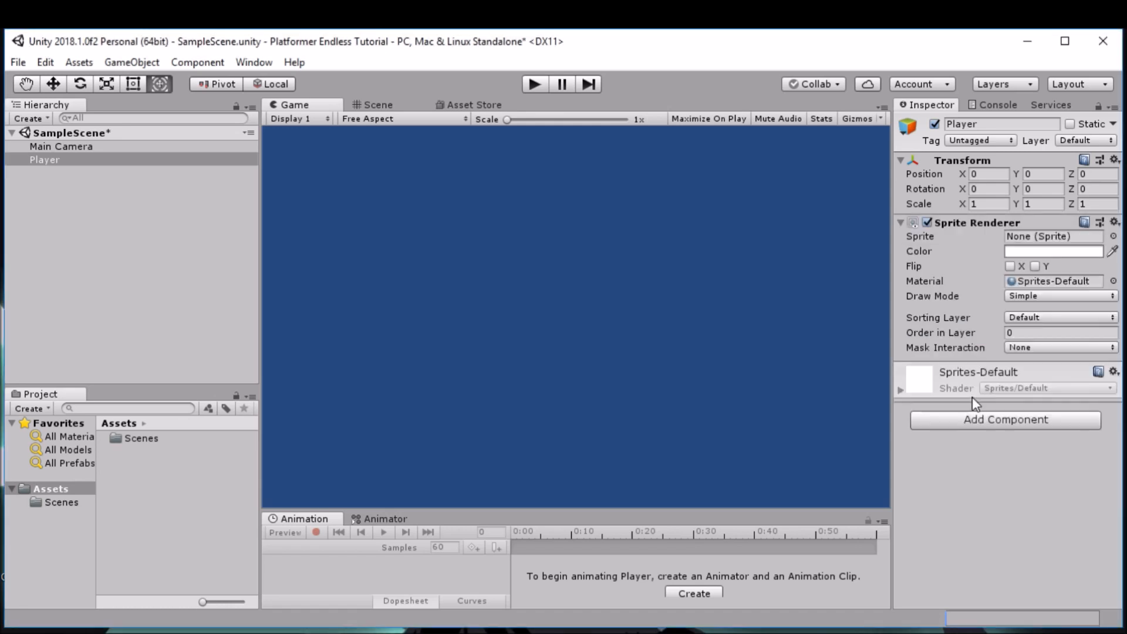
Step: Assign the built-in UISprite as the sprite of the Player's Sprite Renderer
click(1113, 236)
scroll(82, 225, down, 3)
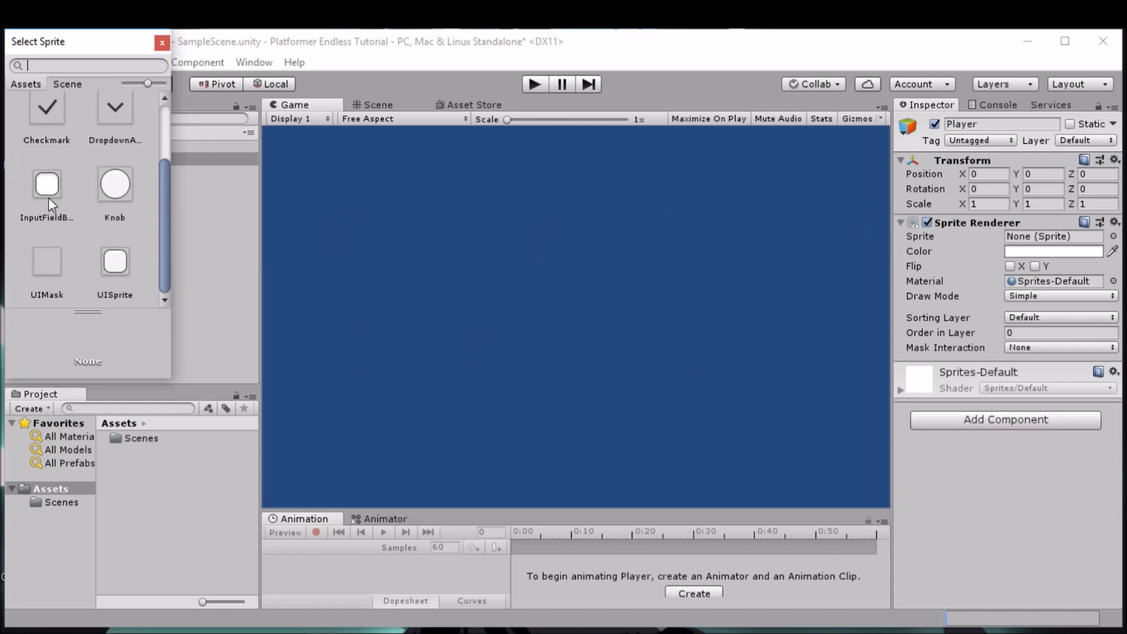
click(115, 264)
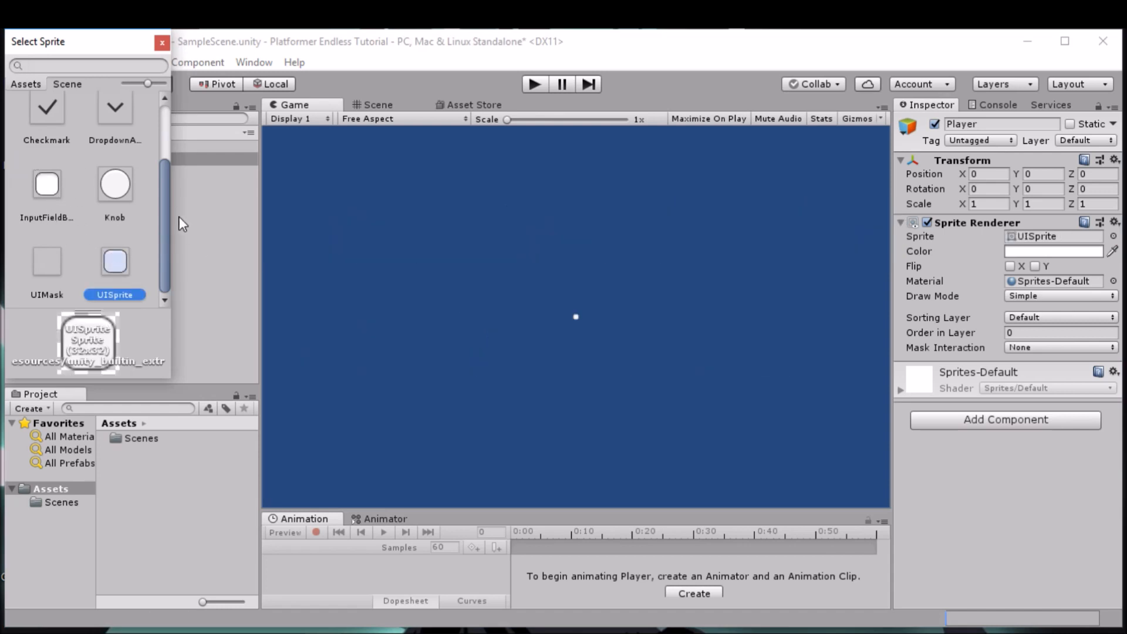
click(162, 44)
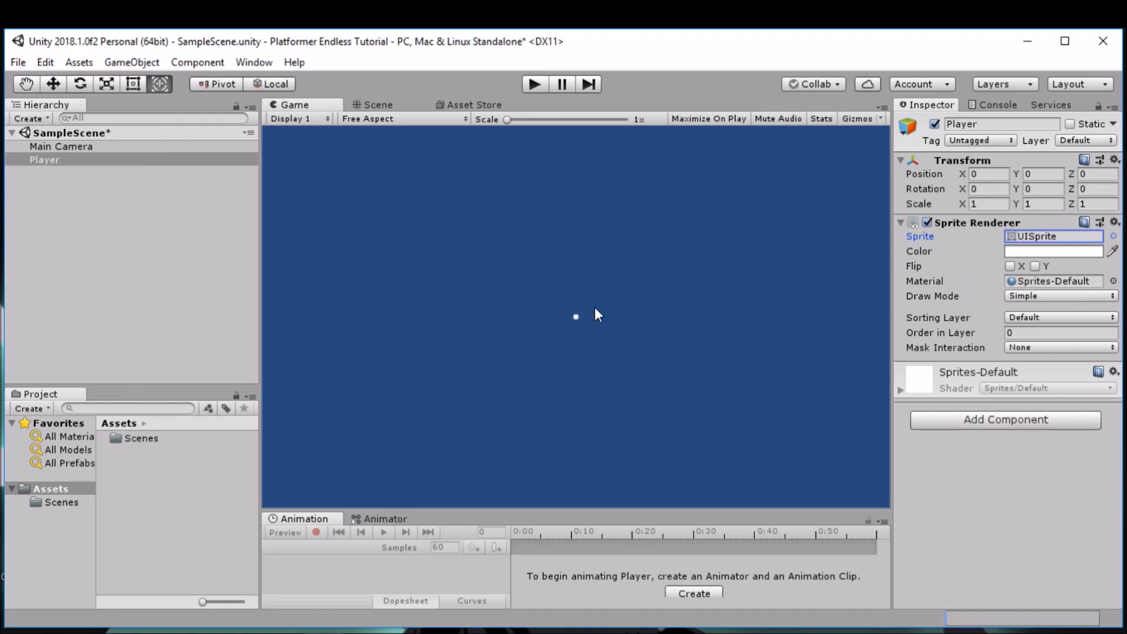
Step: Set the Player's scale to 5 on the X, Y and Z axes
click(989, 203)
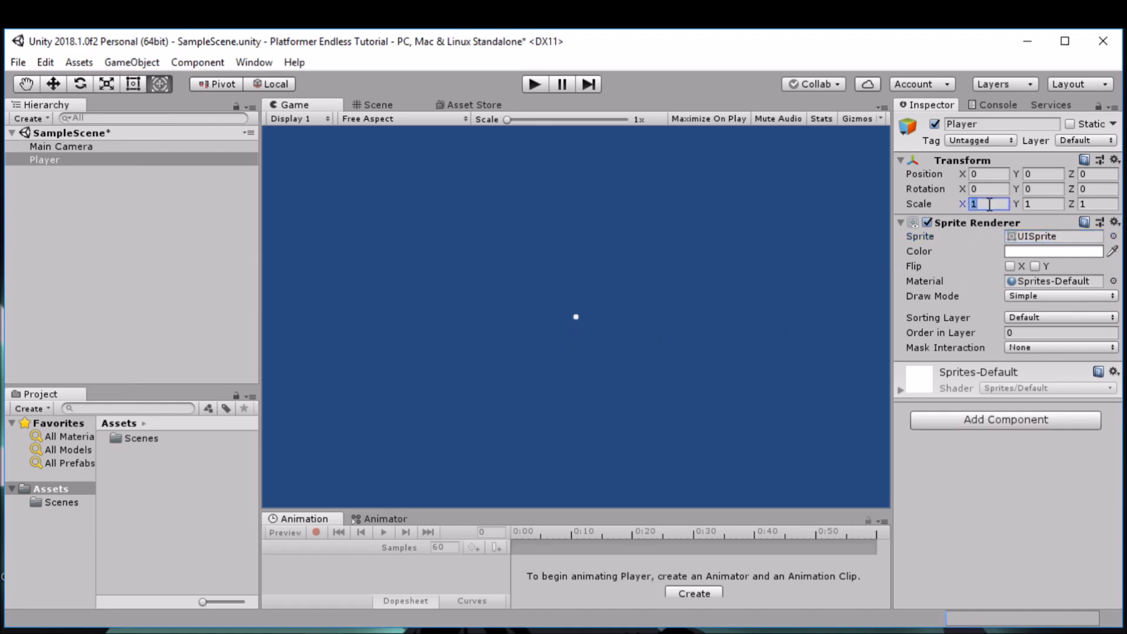
text(5)
key(Tab)
text(5)
key(Tab)
text(5)
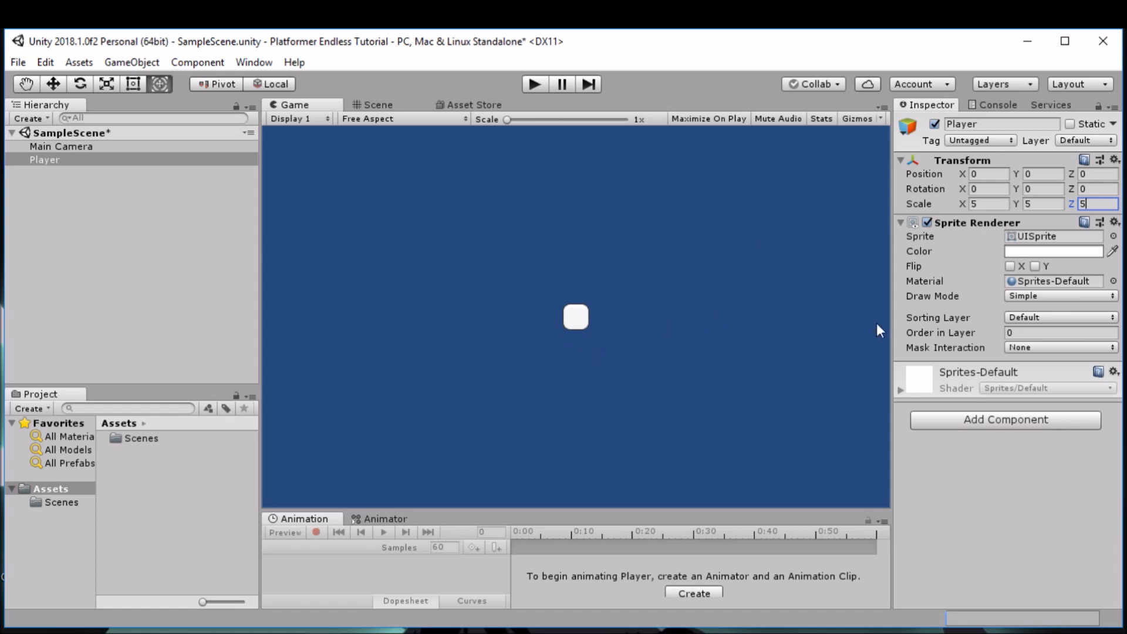
click(580, 319)
Step: Add a Box Collider 2D component to the Player object
click(1006, 420)
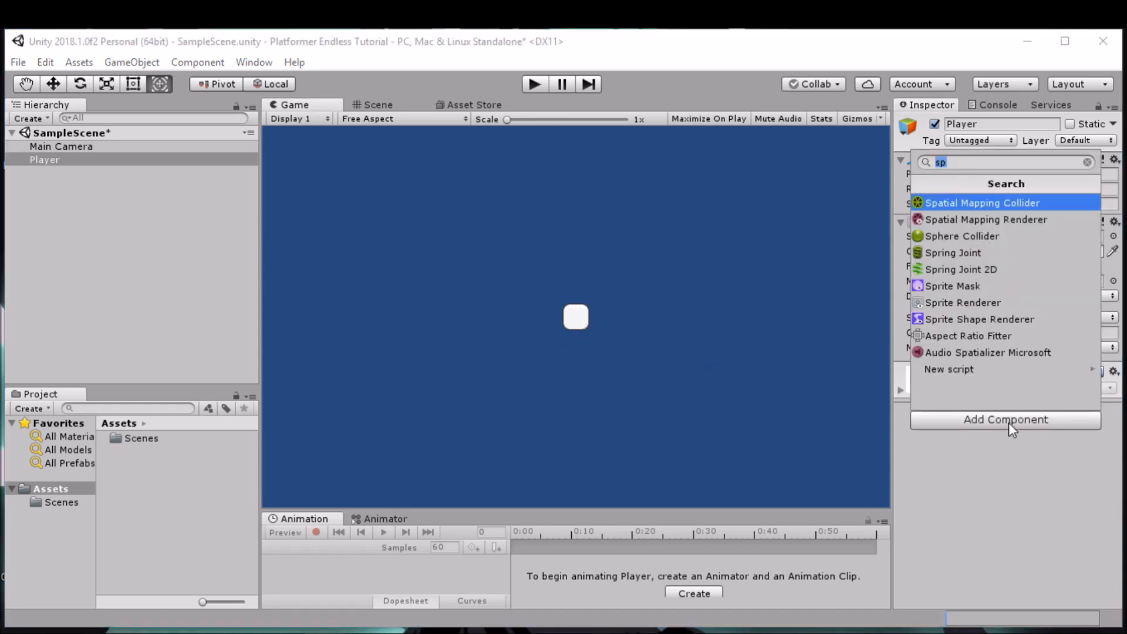
text(2d)
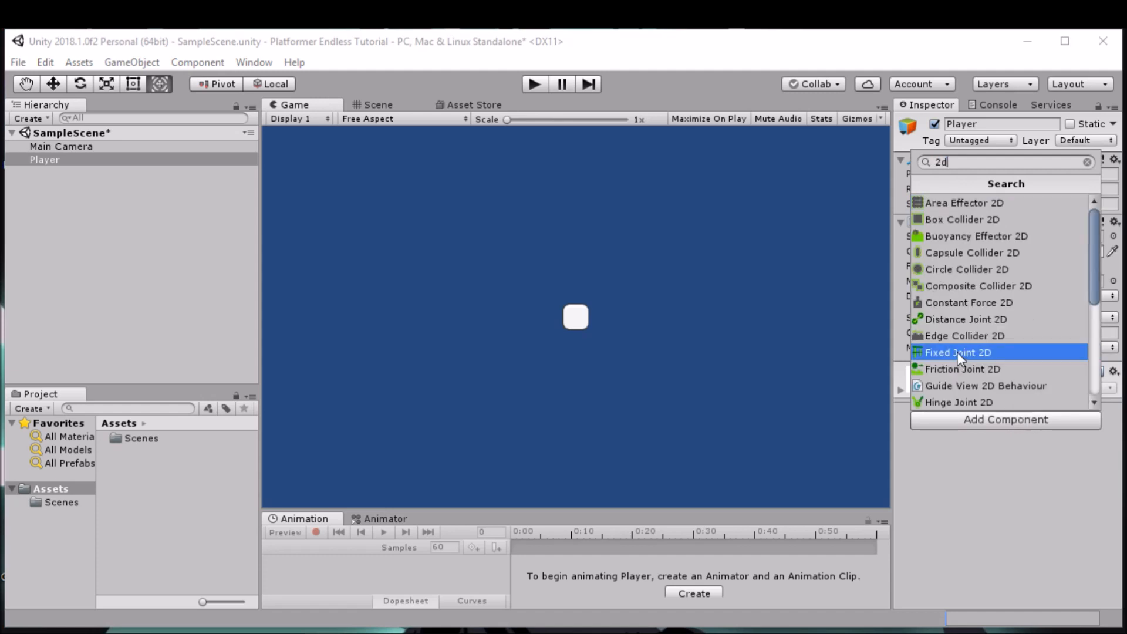
click(989, 220)
Step: Add a Rigidbody 2D component to the Player object and review its default settings
scroll(992, 387, down, 2)
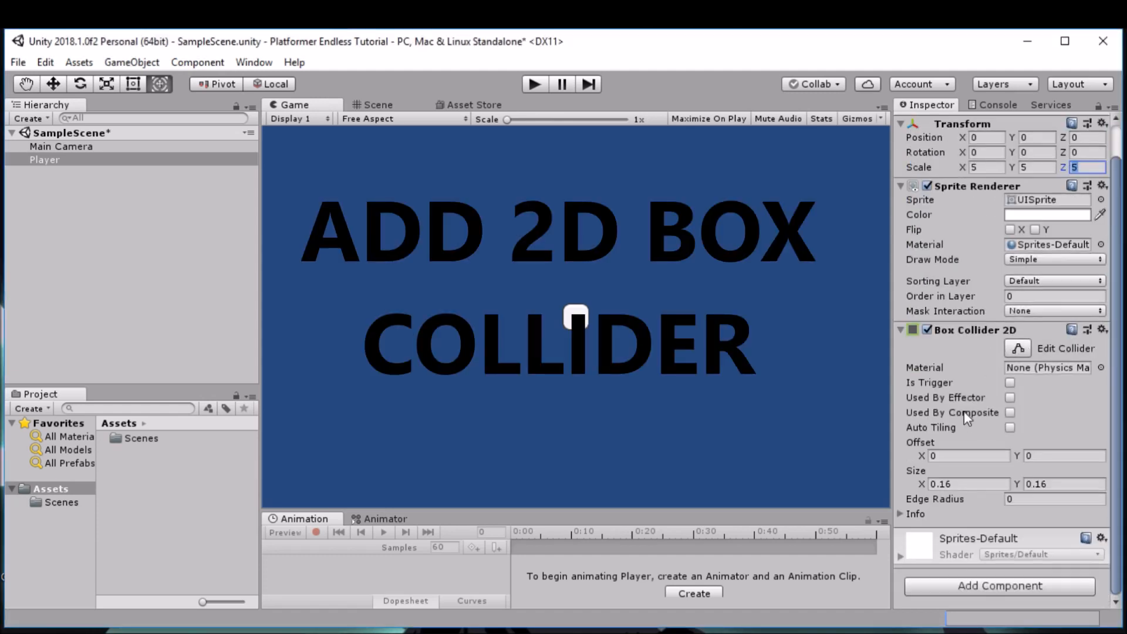
click(1004, 586)
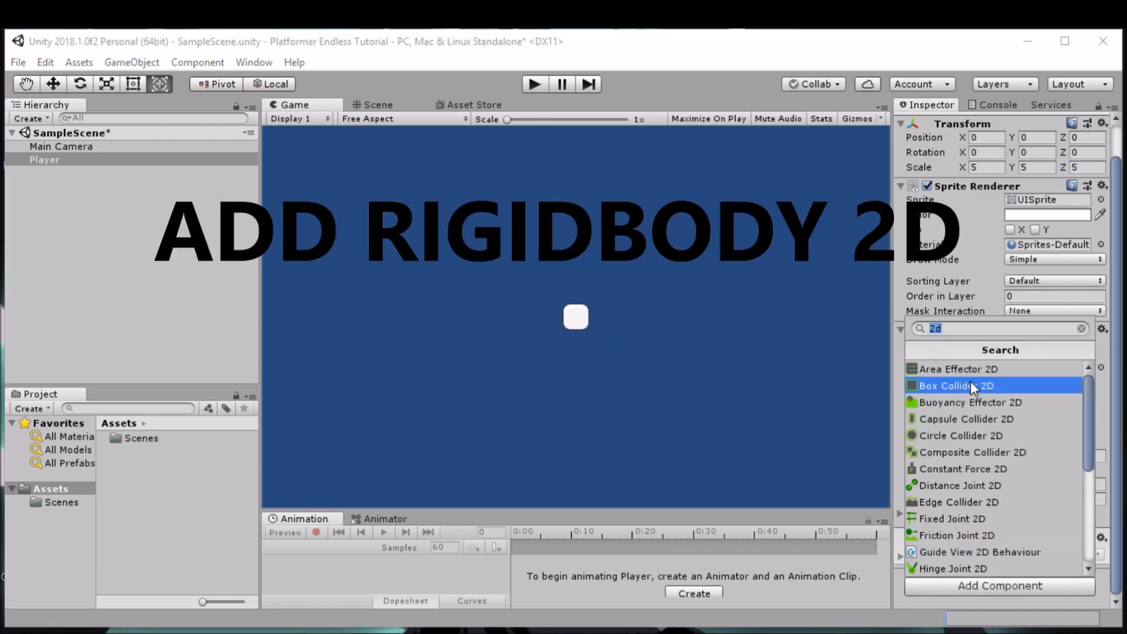
text(r)
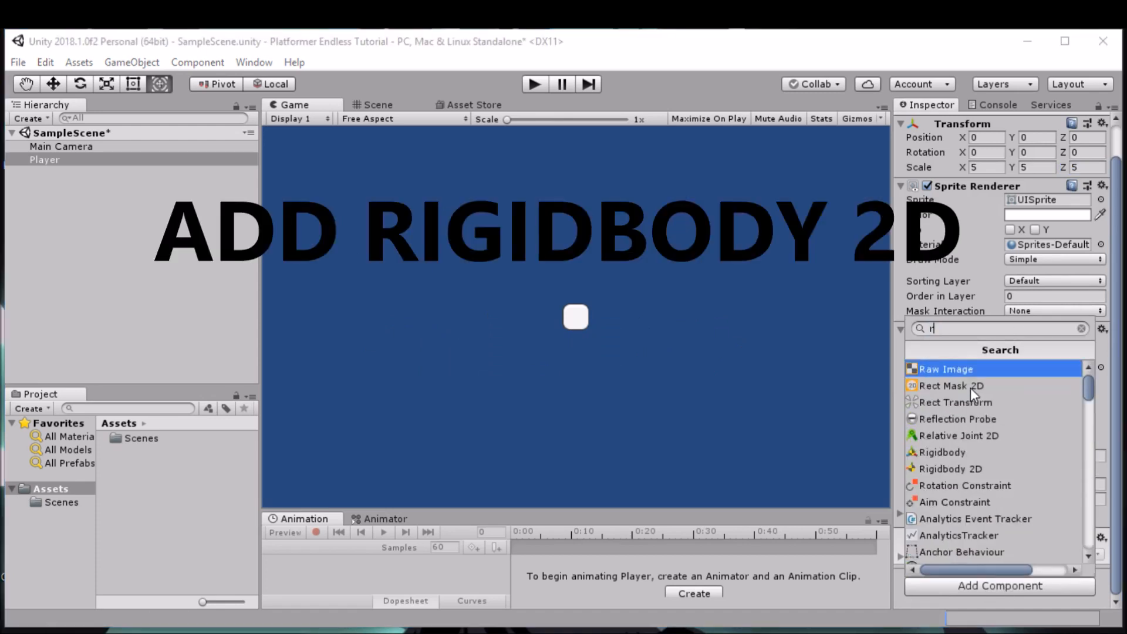
click(974, 467)
scroll(1008, 460, down, 5)
scroll(1024, 476, up, 3)
scroll(1027, 473, down, 3)
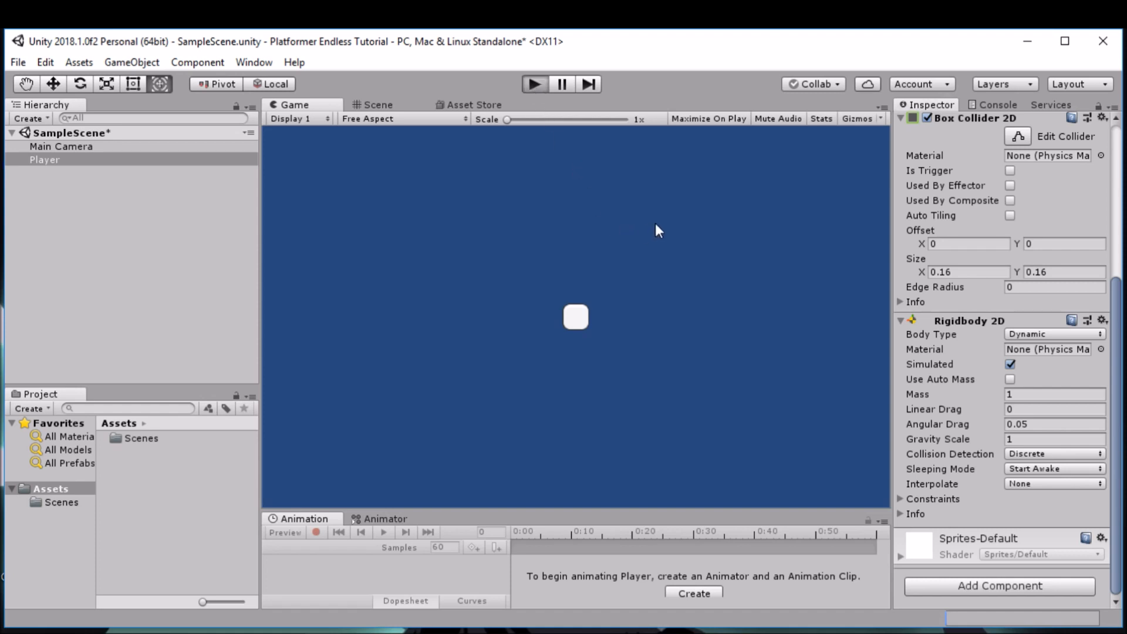
Step: Run the game to test the Player's physics, stop it and return to the Game view
key(ctrl+p)
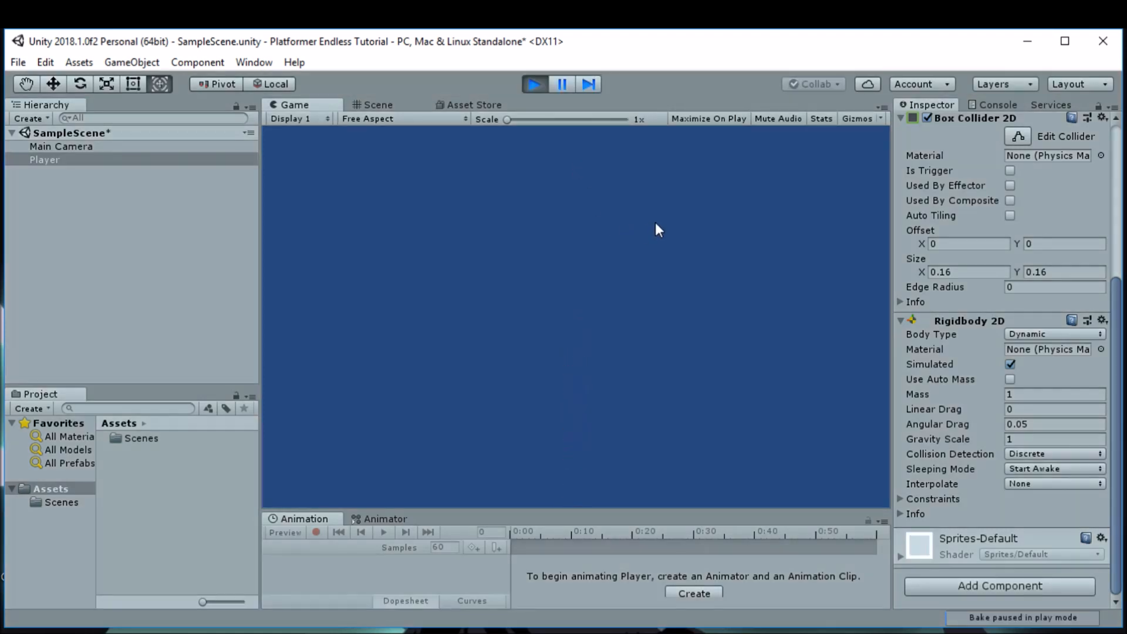
click(529, 85)
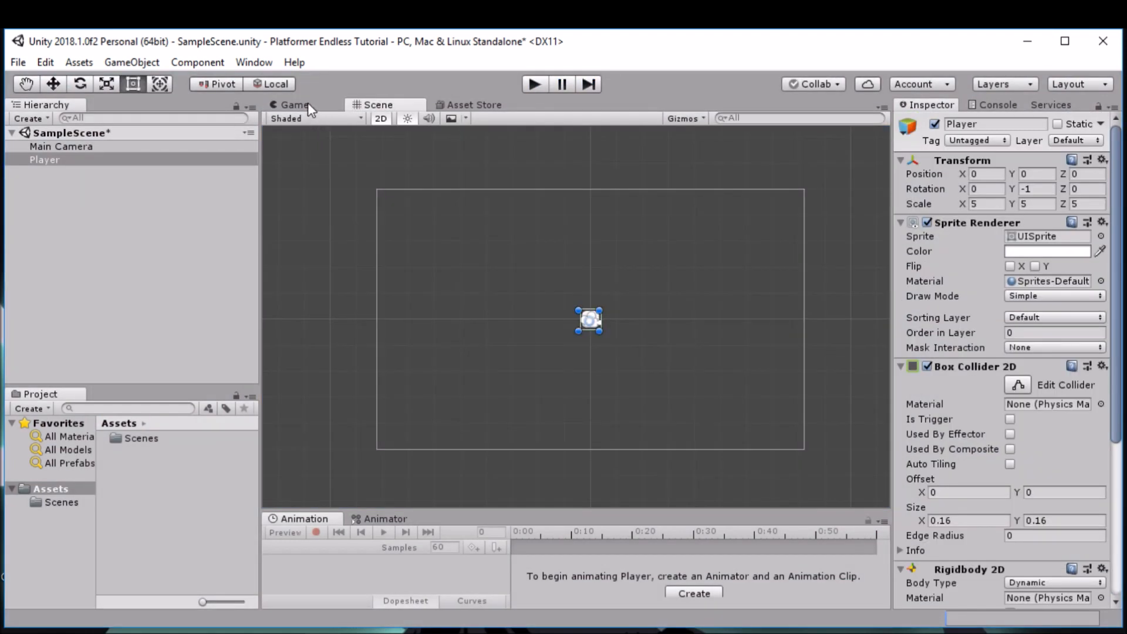
click(299, 105)
Step: Create a new 2D sprite object at the top level of the scene
click(130, 233)
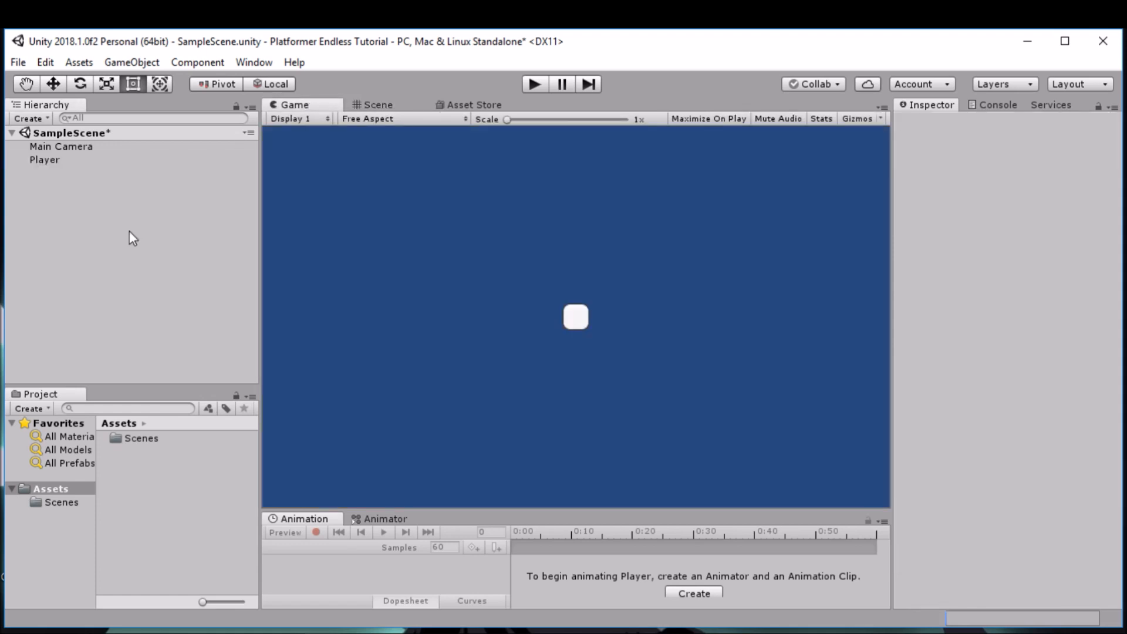
right_click(129, 232)
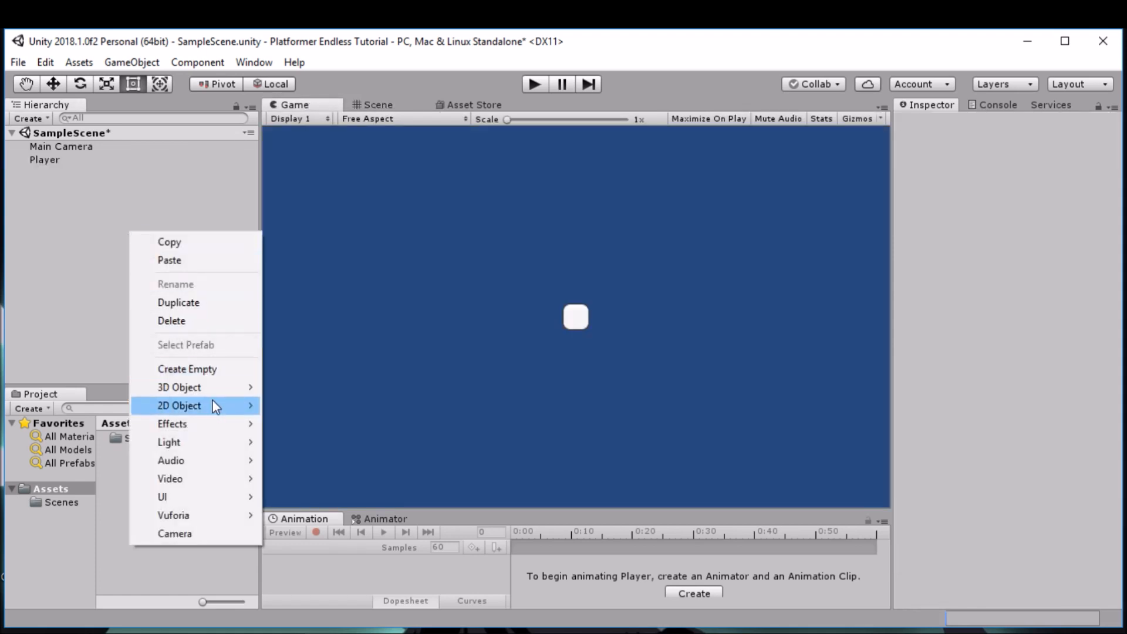
mouse_move(227, 405)
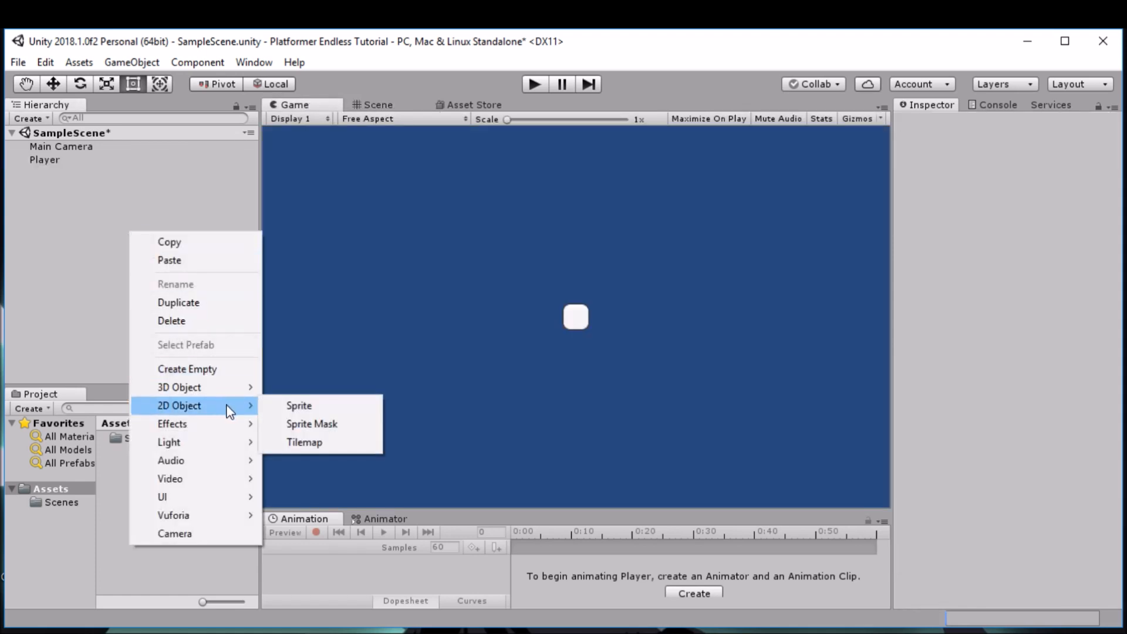
click(291, 406)
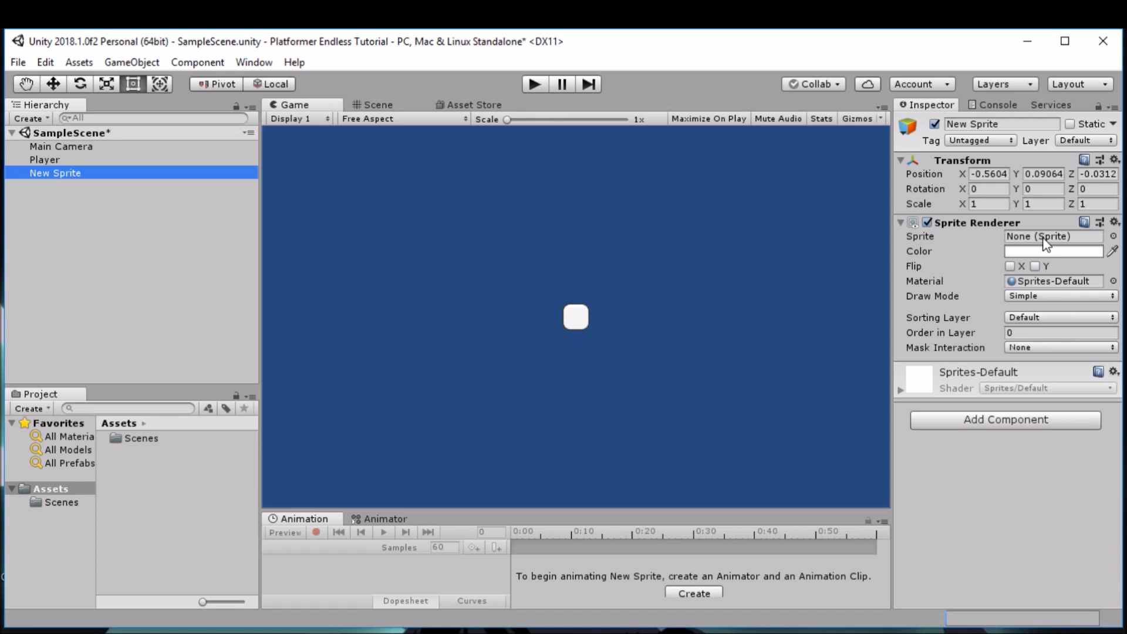
Step: Create a Square sprite asset in the project's Assets folder
click(218, 305)
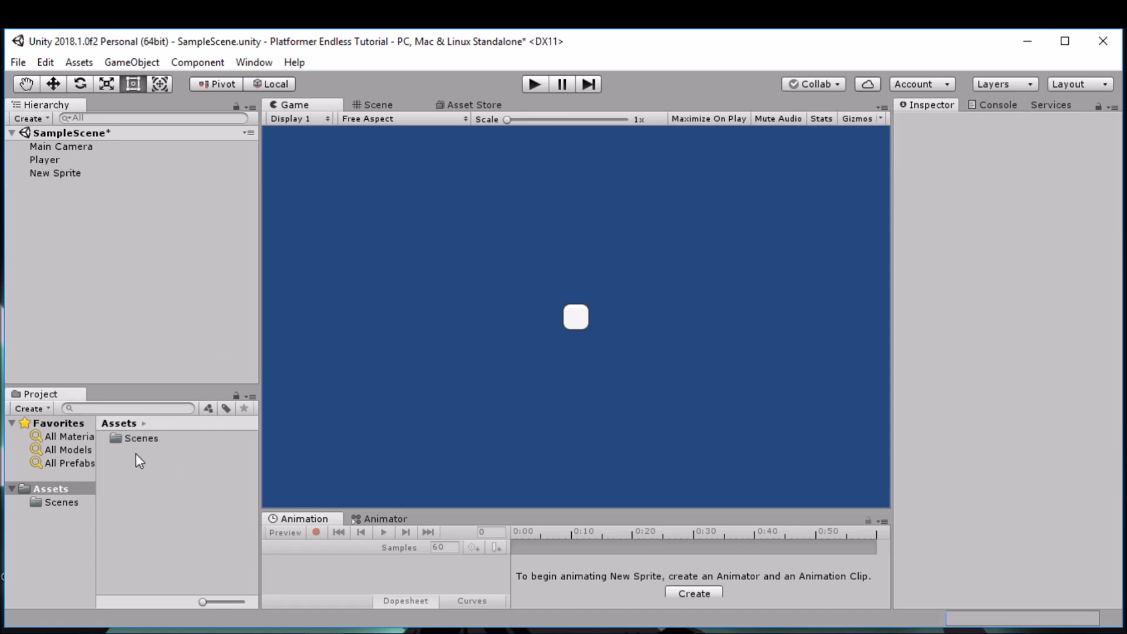
right_click(160, 474)
mouse_move(352, 131)
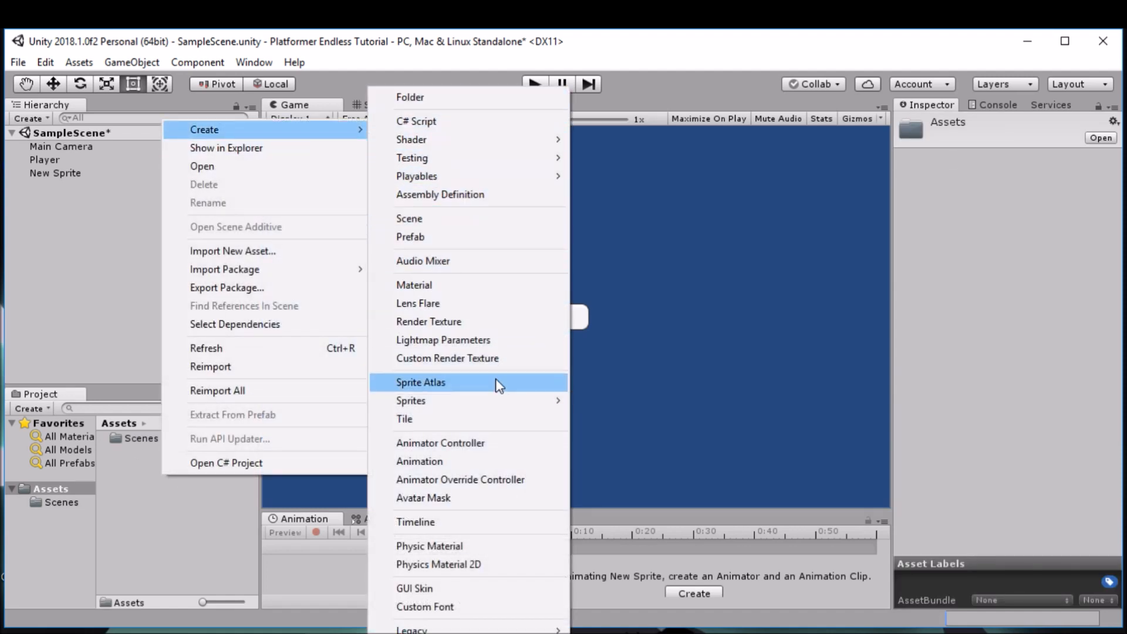
mouse_move(522, 401)
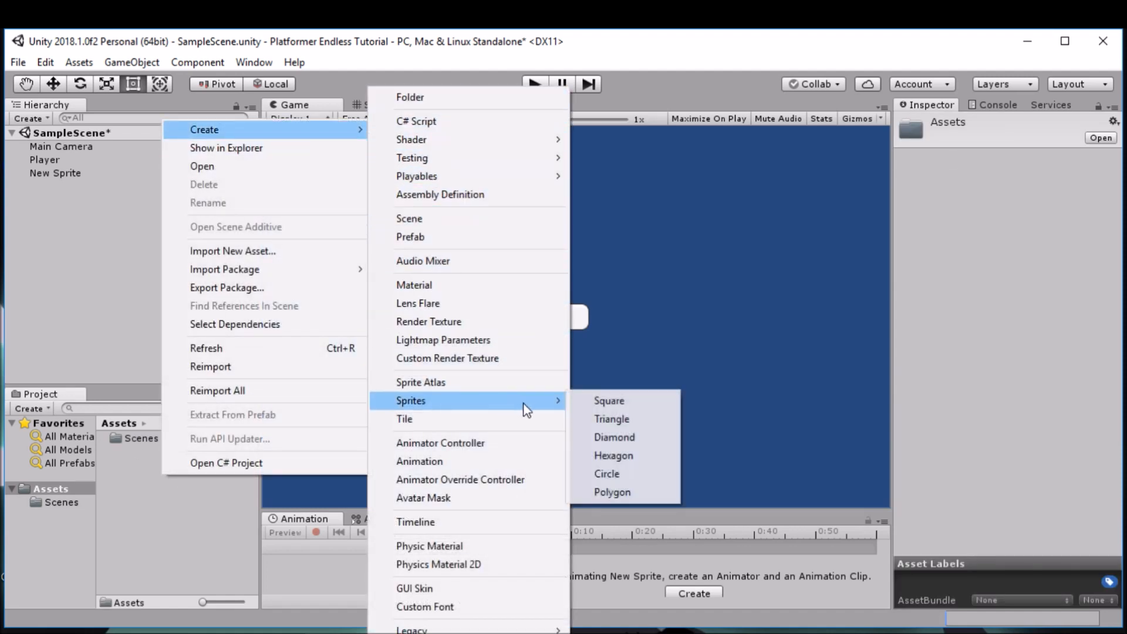
click(608, 401)
Step: Show the Scene view and assign the Square asset as the New Sprite object's sprite
click(379, 105)
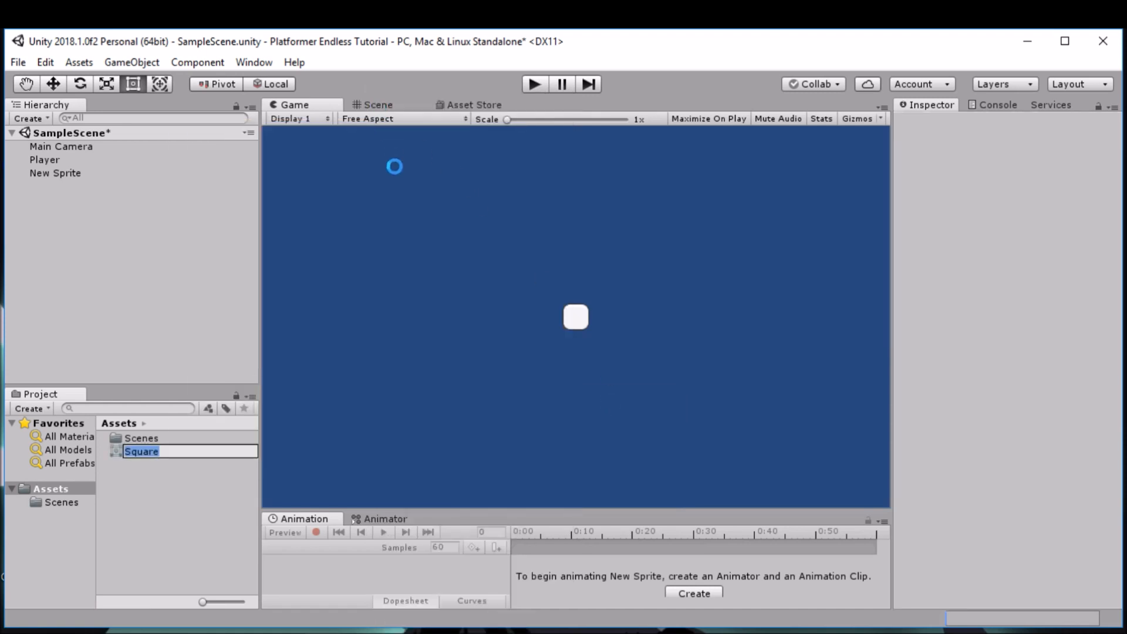
click(380, 104)
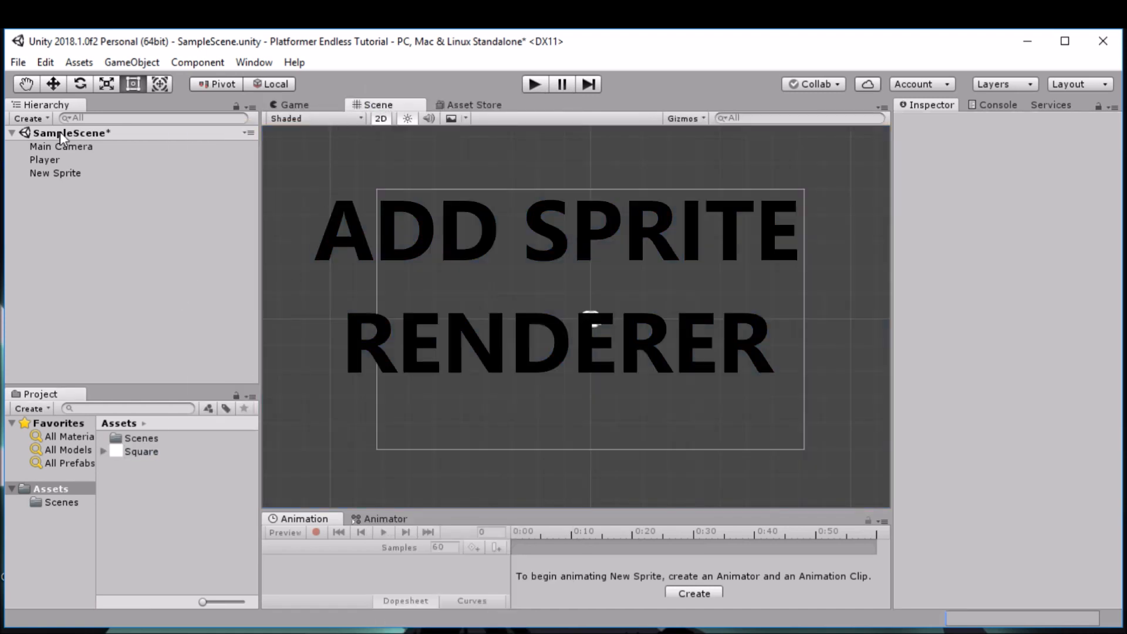
click(60, 174)
drag(130, 452, 1080, 237)
Step: Stretch the square into a bar across the lower camera frame, scaled about 16.9 in X and 1.45 in Y
drag(586, 334, 758, 386)
drag(561, 306, 369, 354)
drag(757, 387, 808, 392)
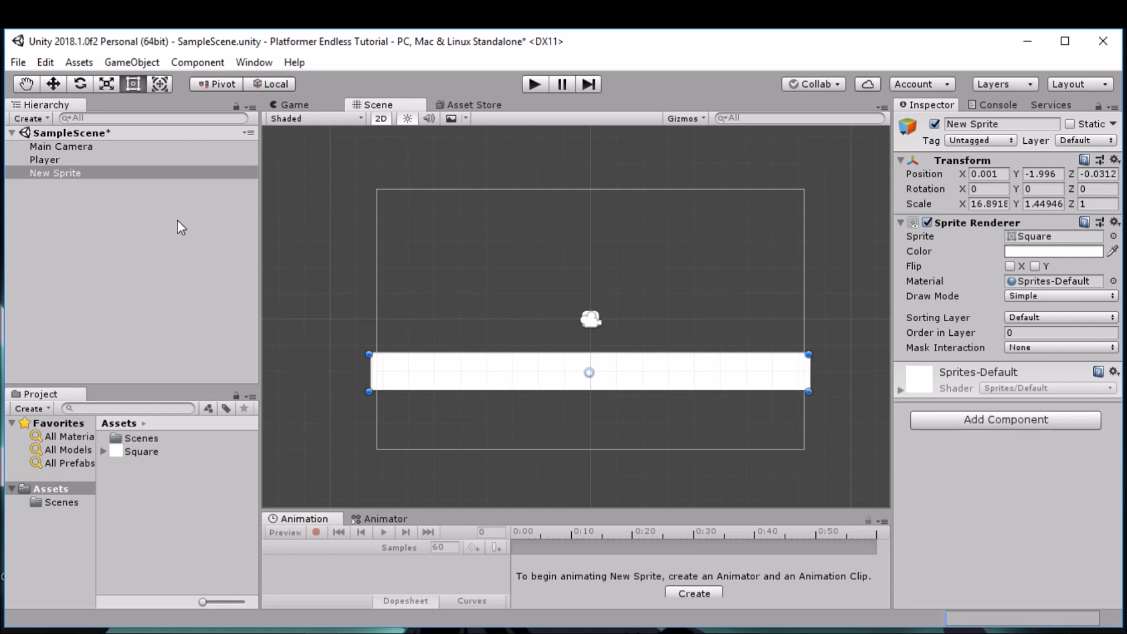
Step: Rename the New Sprite object to Floor
click(97, 192)
click(83, 175)
click(69, 173)
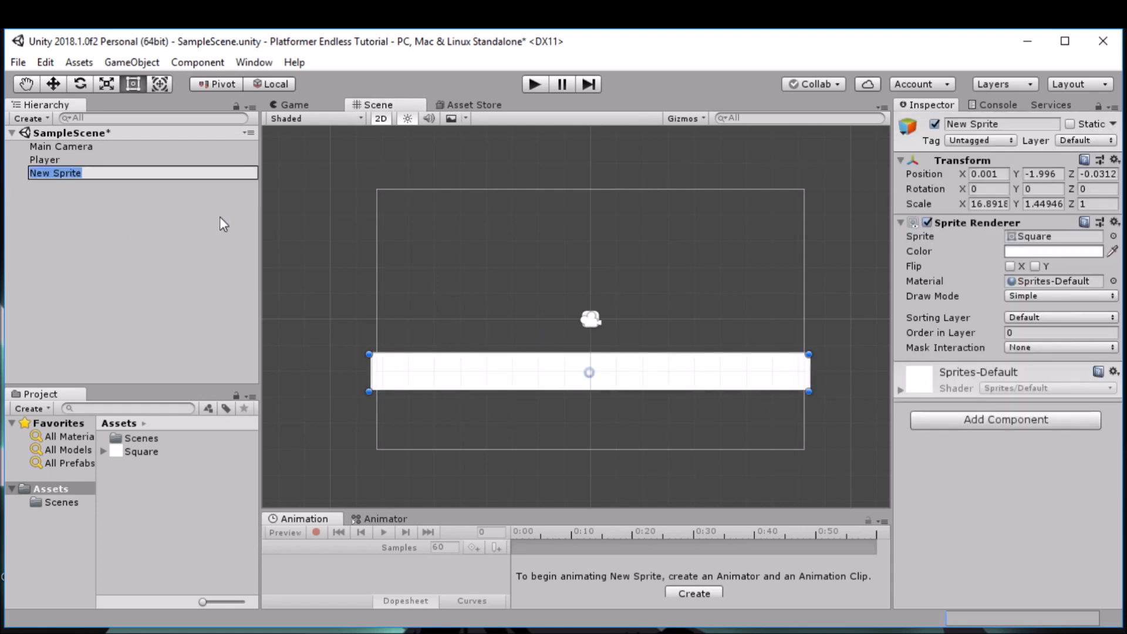
text(Floor)
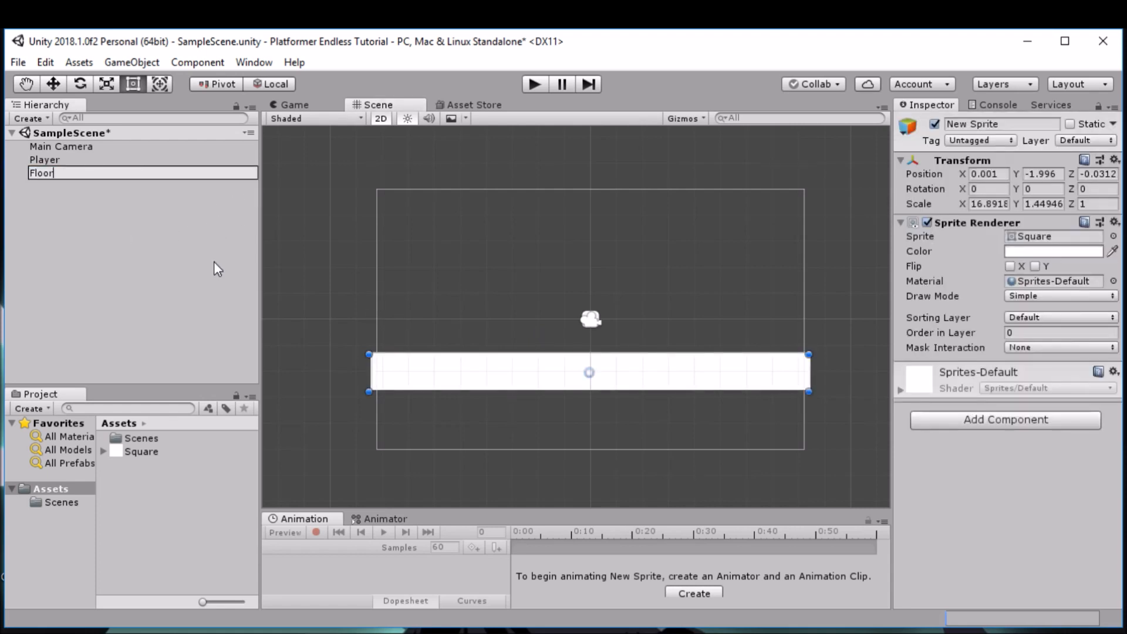
Step: Confirm the Floor name and stretch the floor down past the camera frame's lower edge, scaled about 16.96 in X and 4.05 in Y
key(Return)
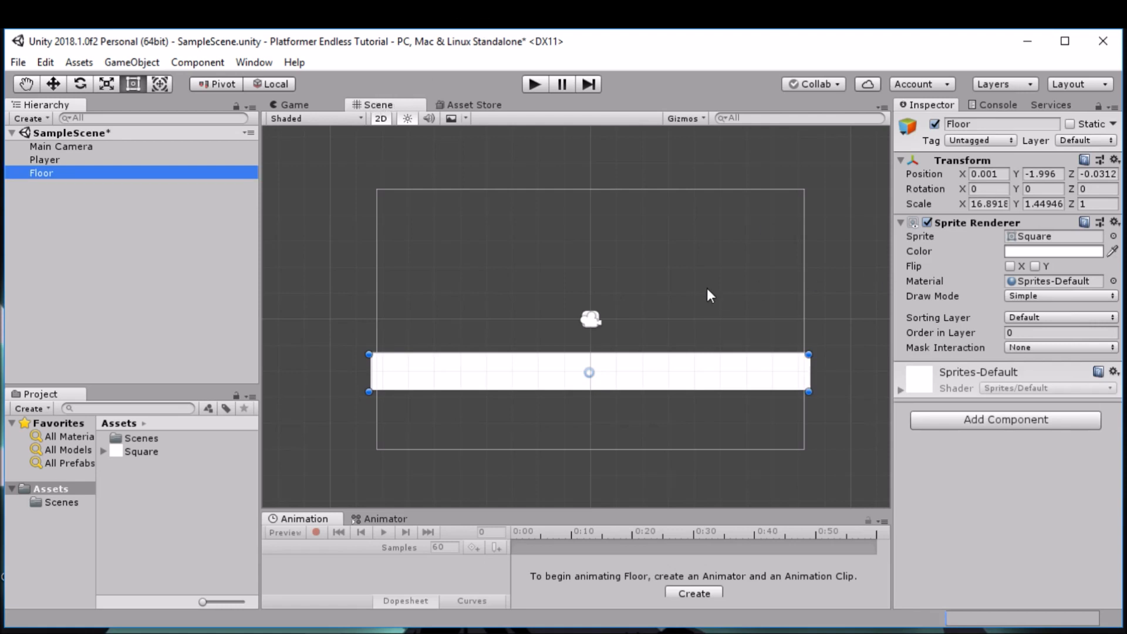
click(296, 105)
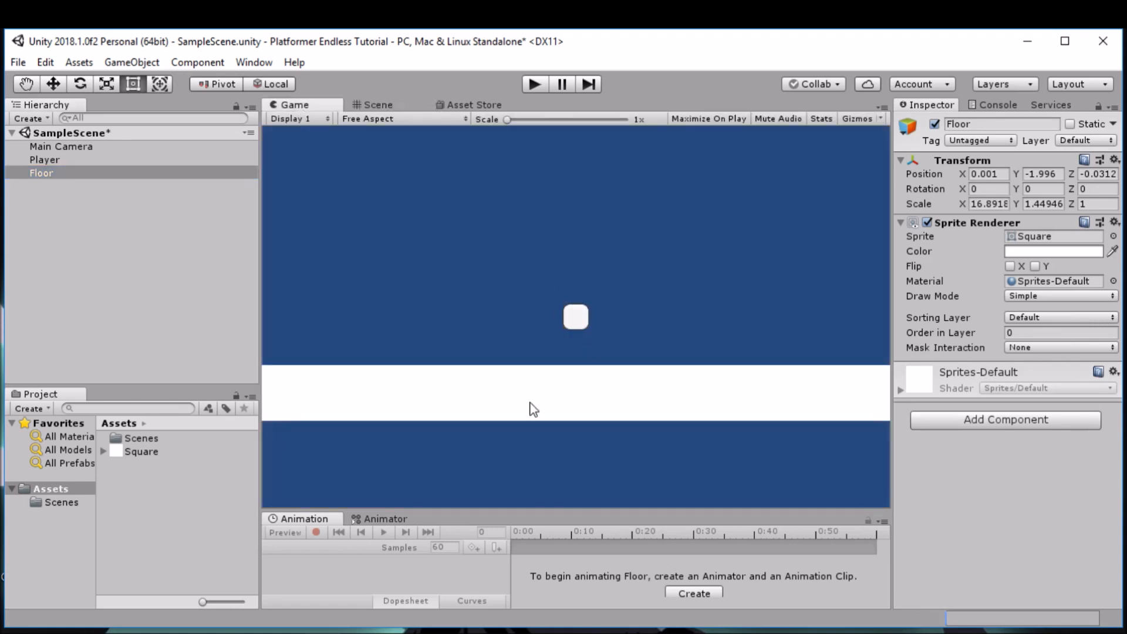
click(370, 105)
drag(808, 392, 810, 459)
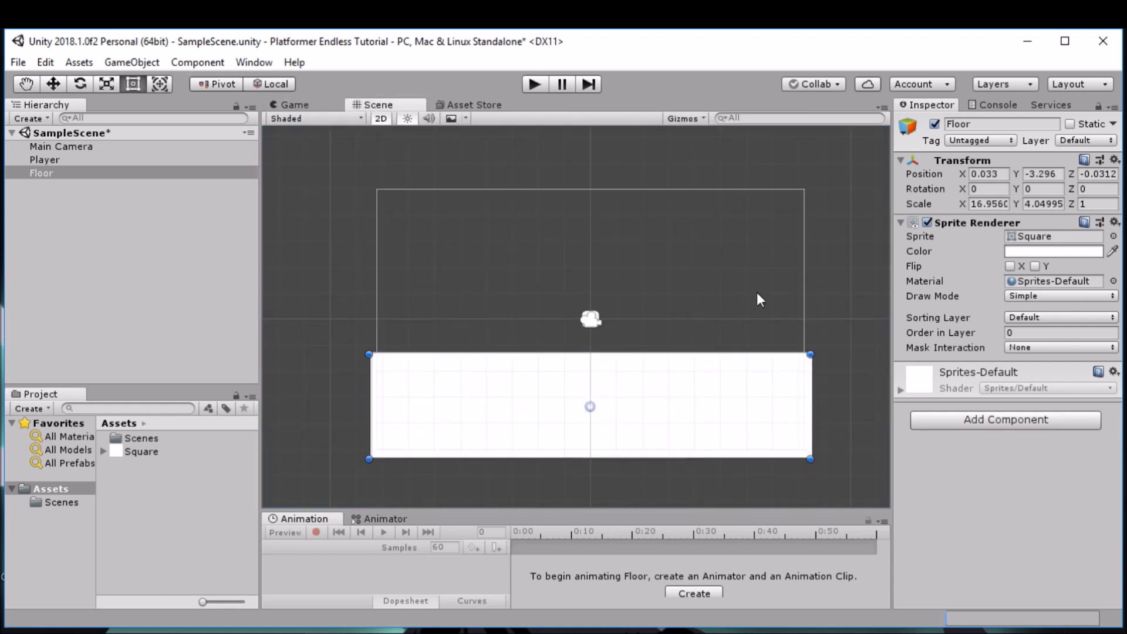
Step: Add a Box Collider 2D component to the Floor object
click(968, 418)
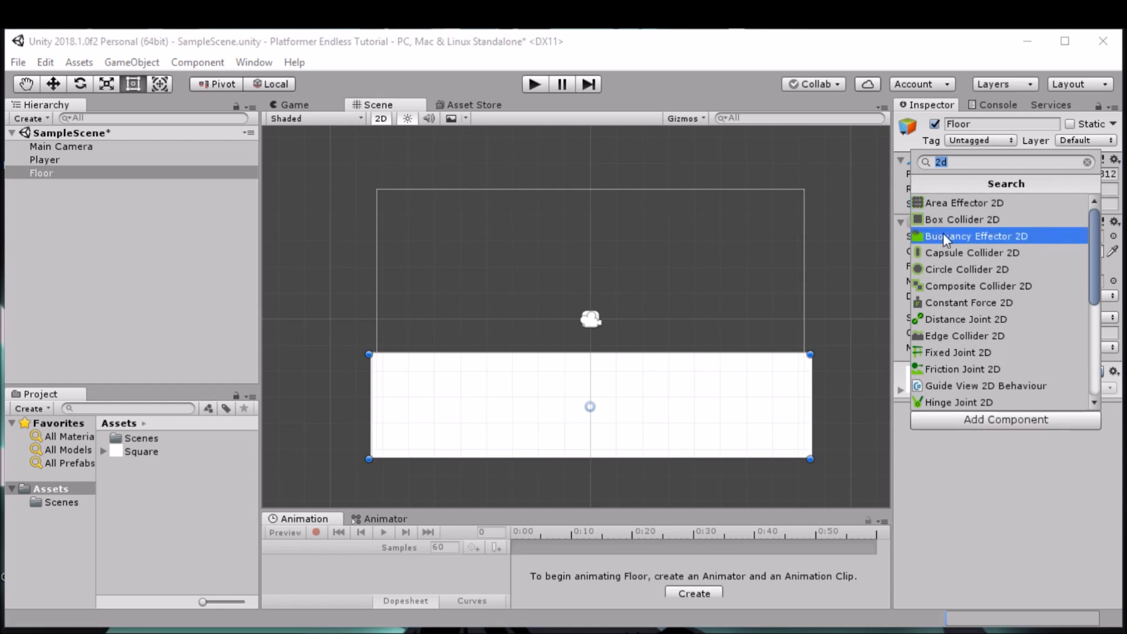
click(982, 218)
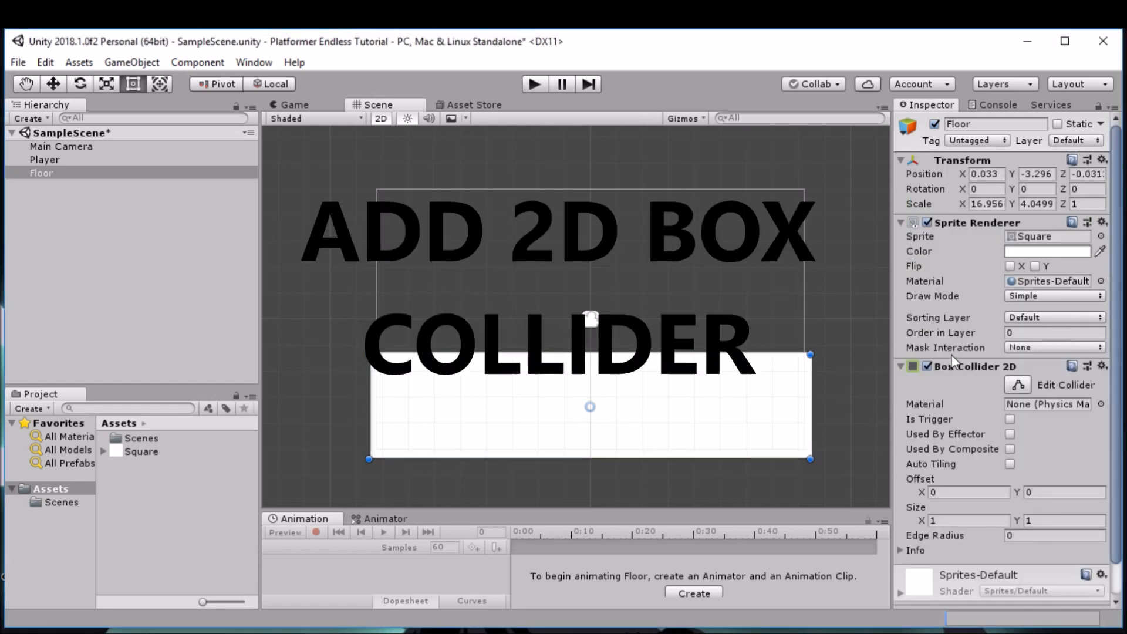
scroll(1041, 435, down, 2)
scroll(1054, 423, up, 2)
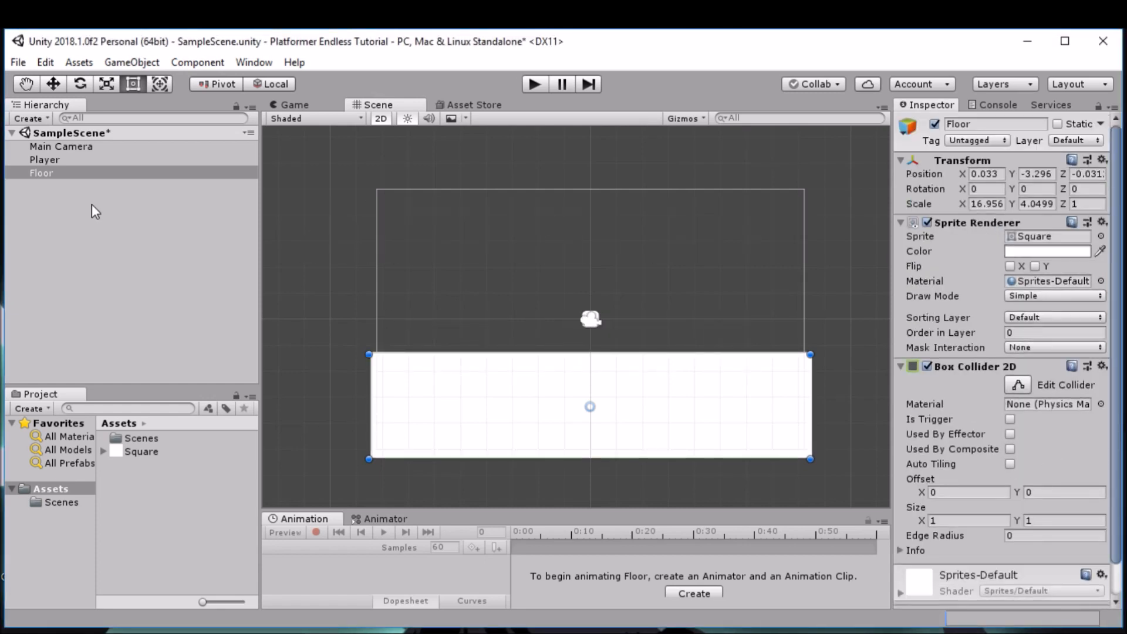
Step: Compare the physics components of Player and Floor, and play the scene in the Game view to test the collision
click(112, 163)
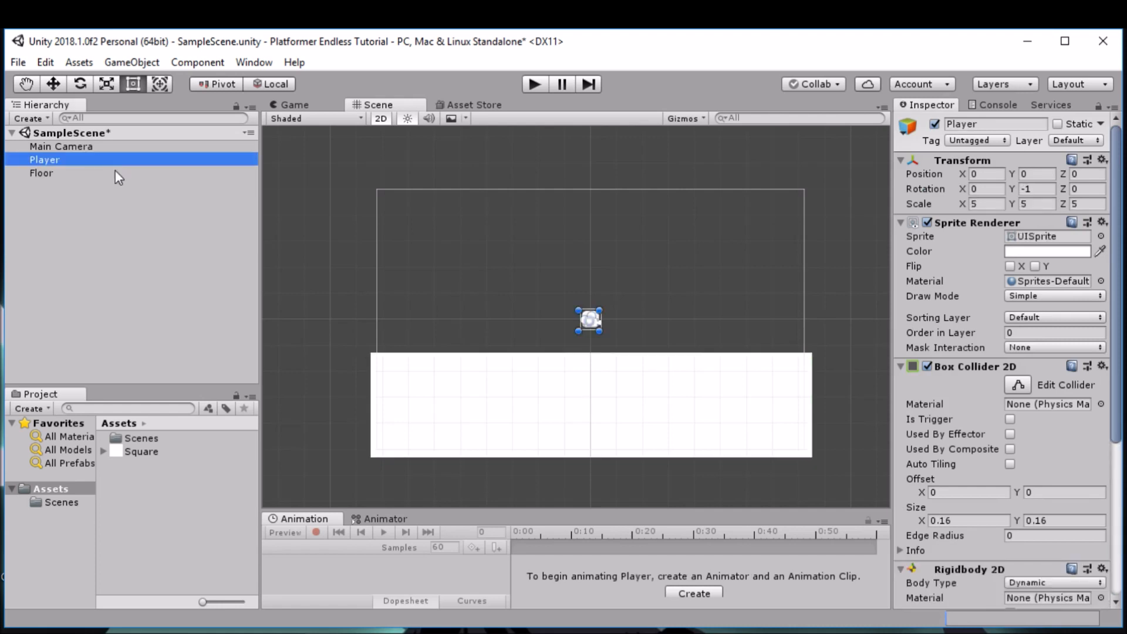
click(116, 173)
click(118, 161)
scroll(987, 441, down, 3)
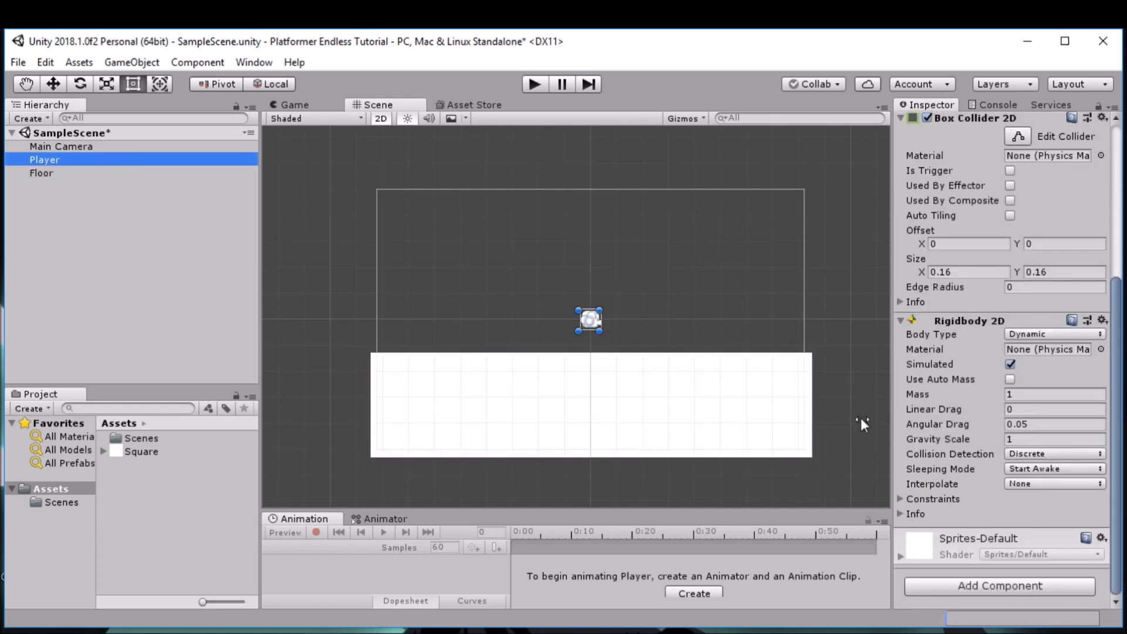
click(103, 173)
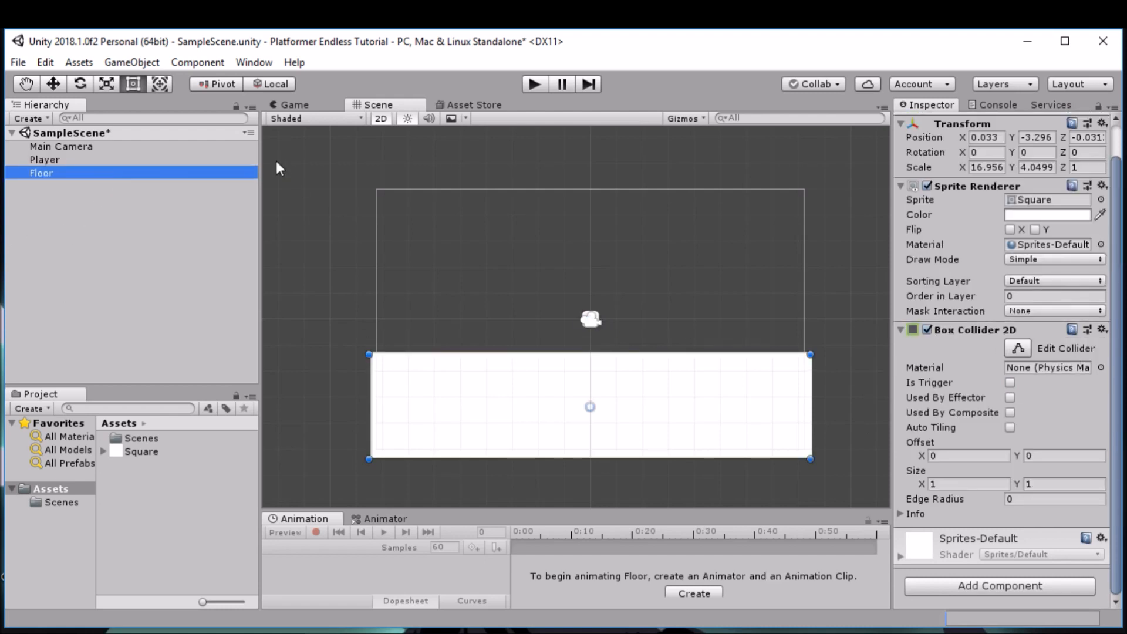
click(297, 104)
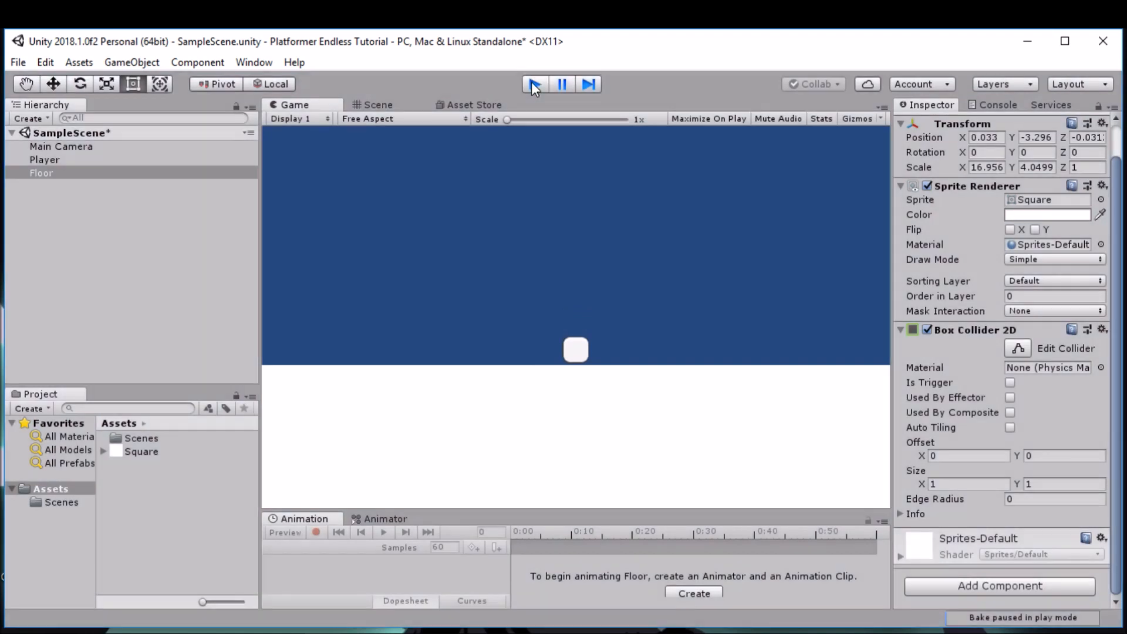
click(146, 262)
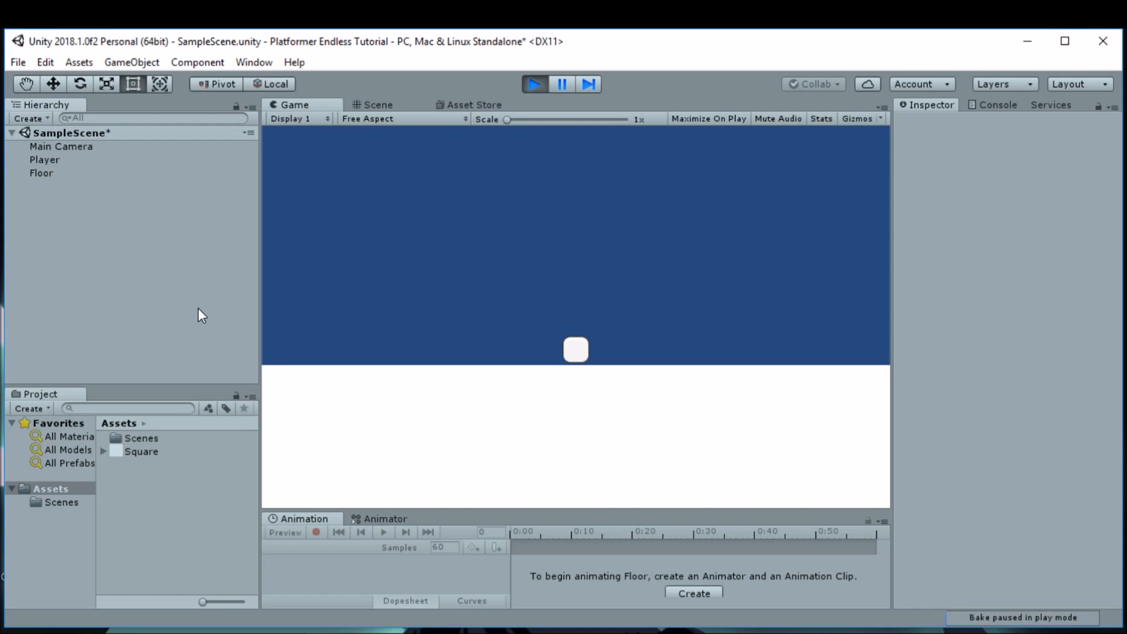
Step: Create a folder named Scripts in the project's Assets folder
click(68, 489)
click(62, 502)
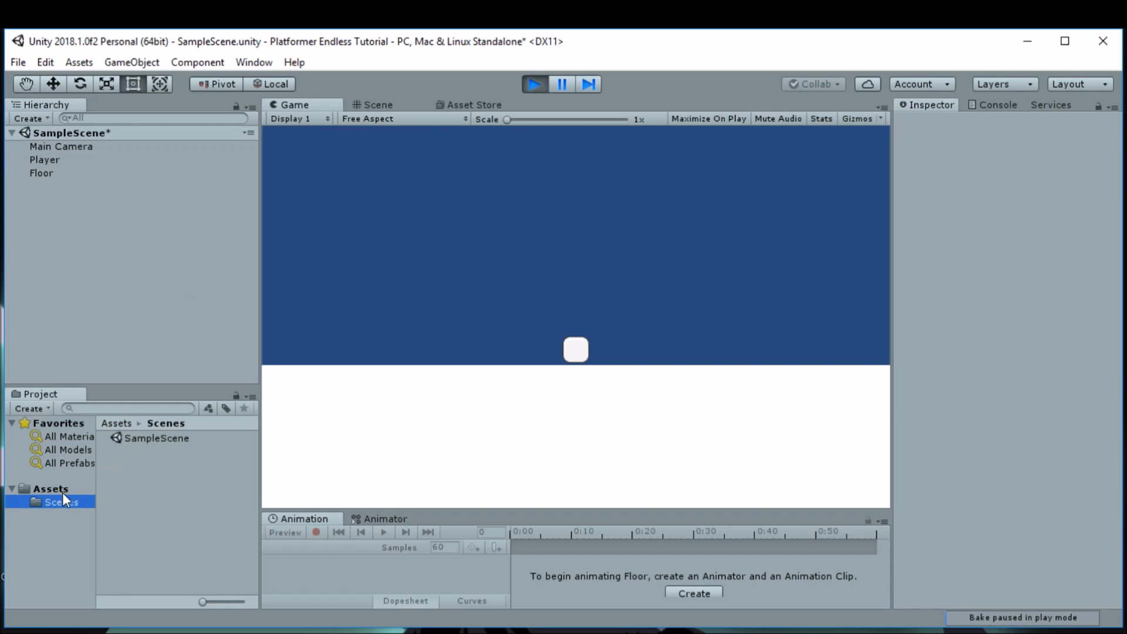
click(62, 491)
right_click(137, 479)
mouse_move(224, 134)
click(400, 105)
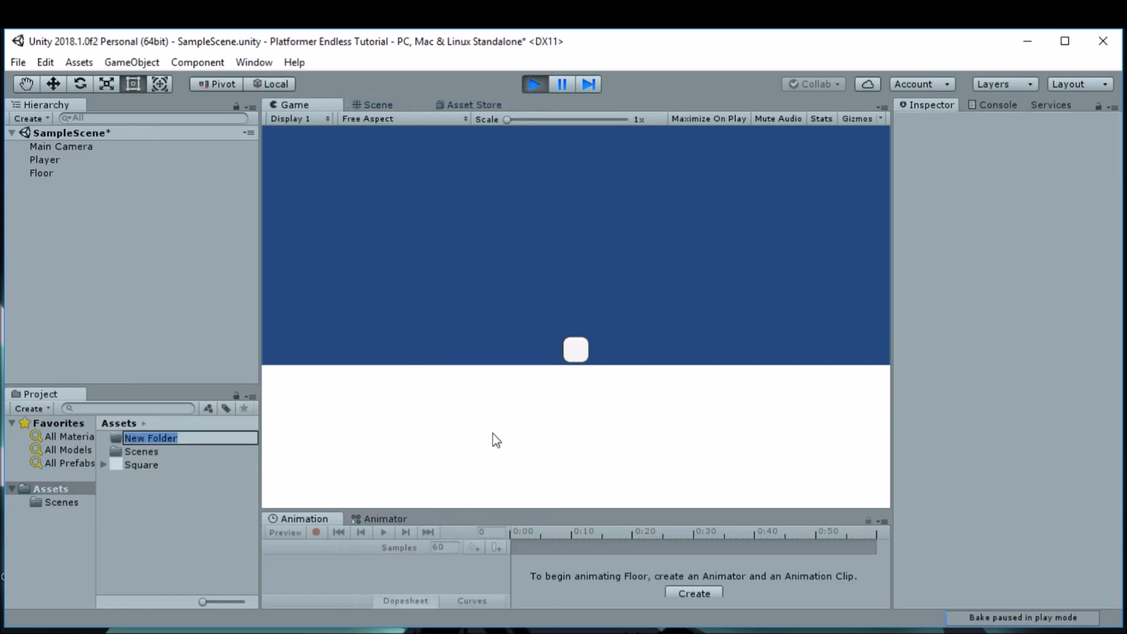
text(Scripts)
key(Return)
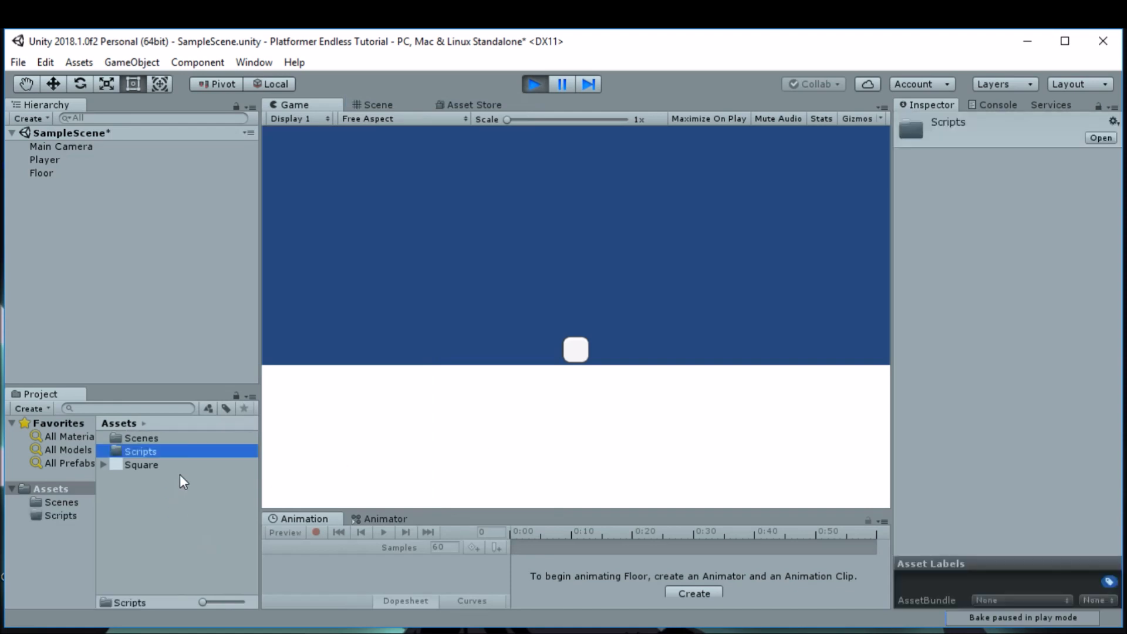
Step: Create a C# script named PlayerController inside the Scripts folder and open it for editing
double_click(184, 452)
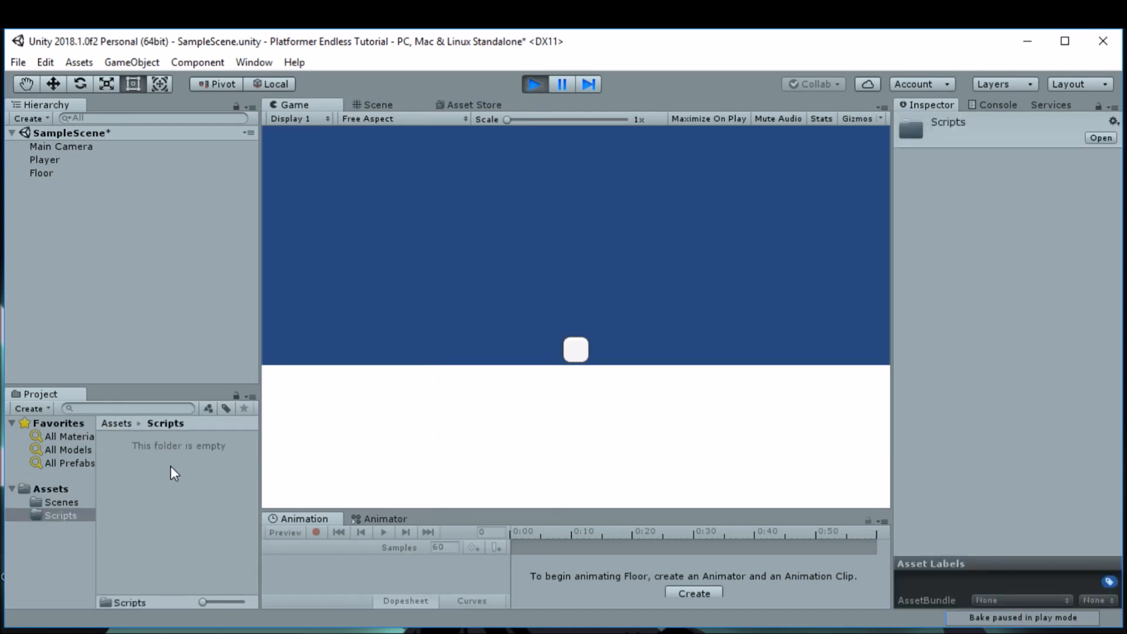
right_click(170, 467)
mouse_move(297, 121)
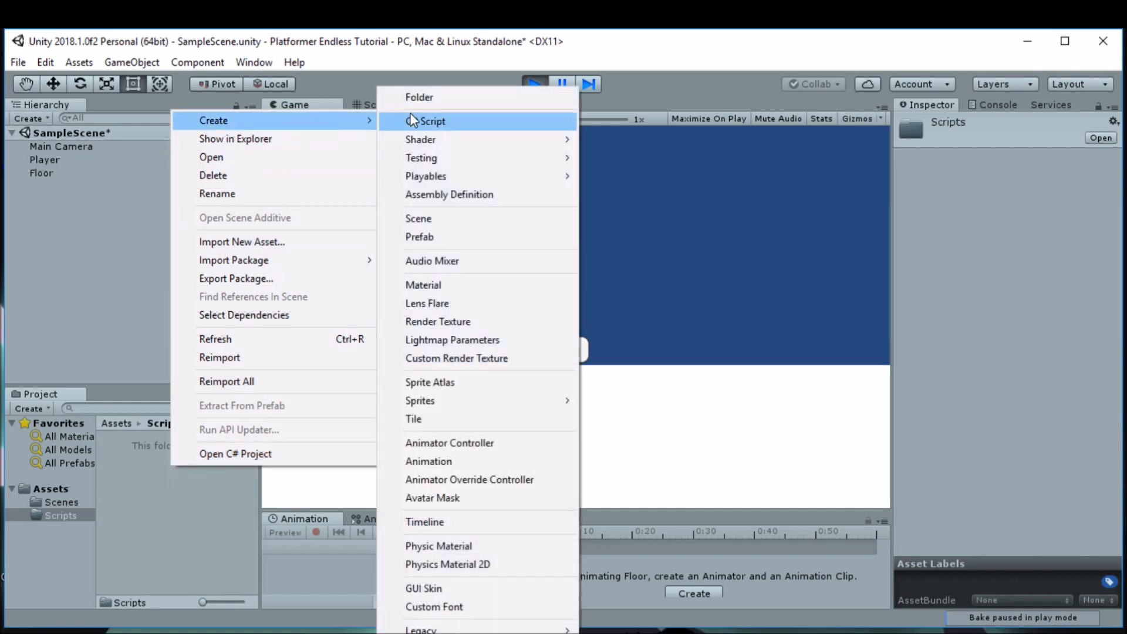
click(435, 122)
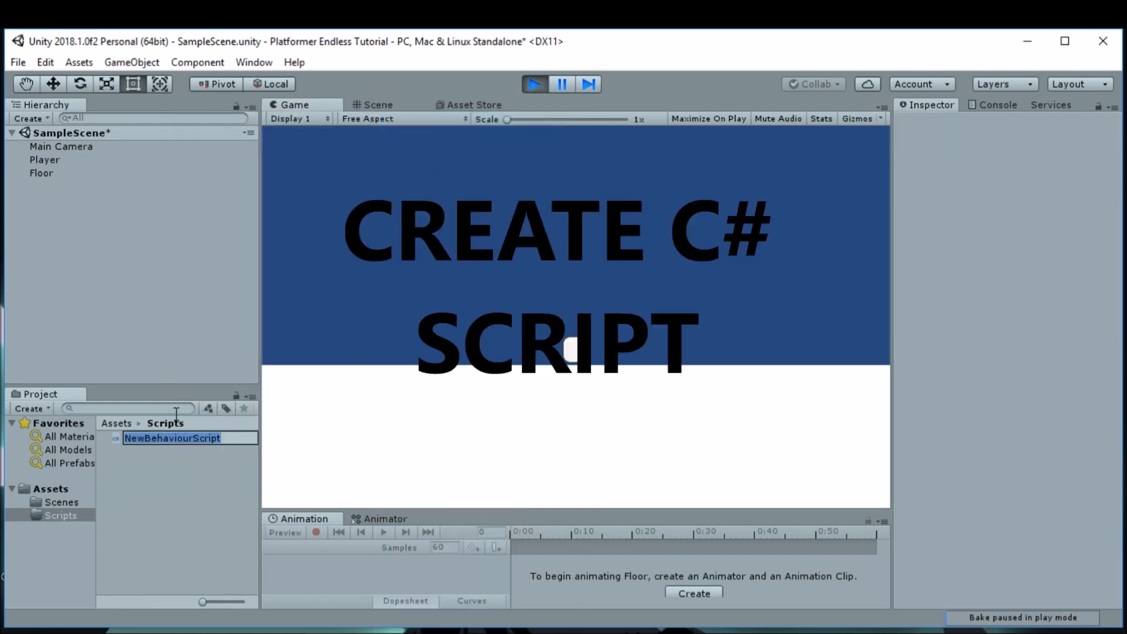
text(Play)
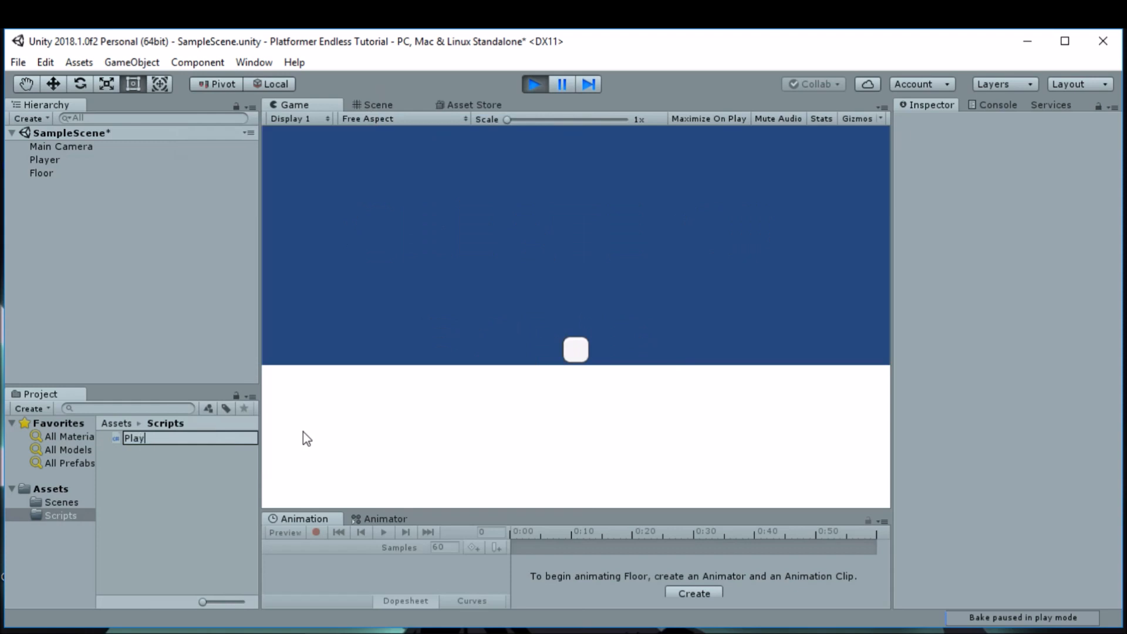
text(erController)
key(Return)
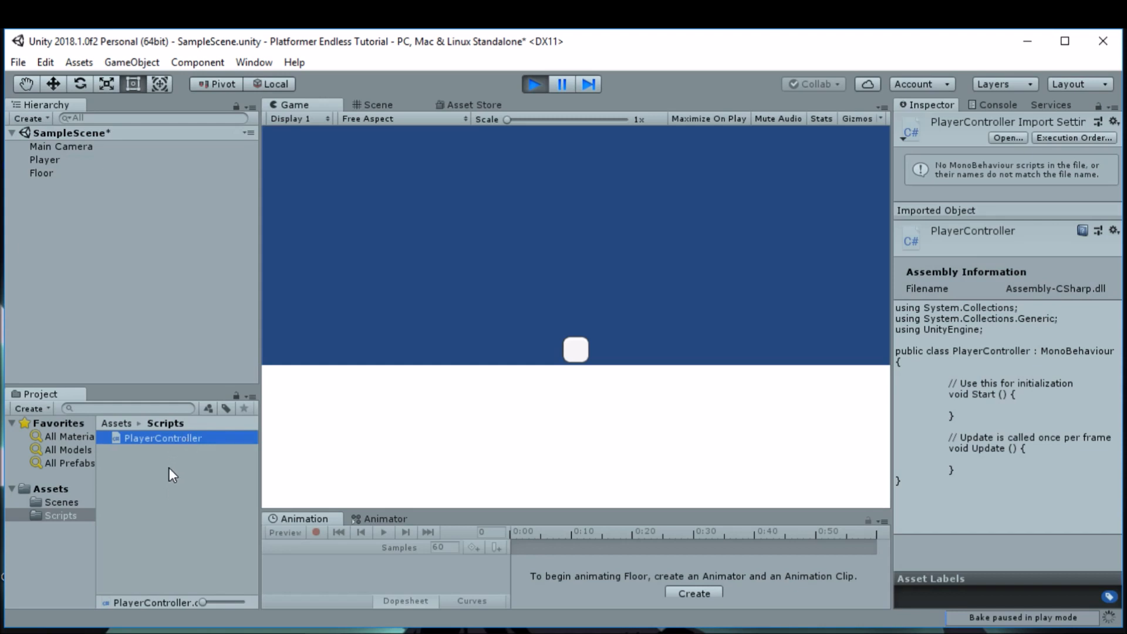
click(168, 467)
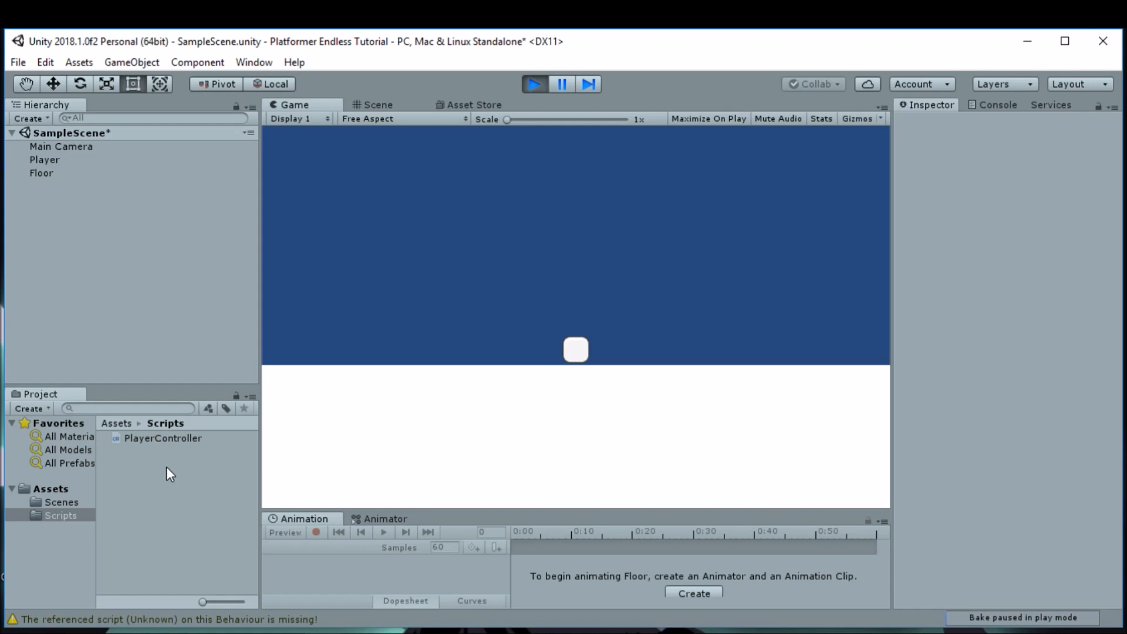
double_click(147, 438)
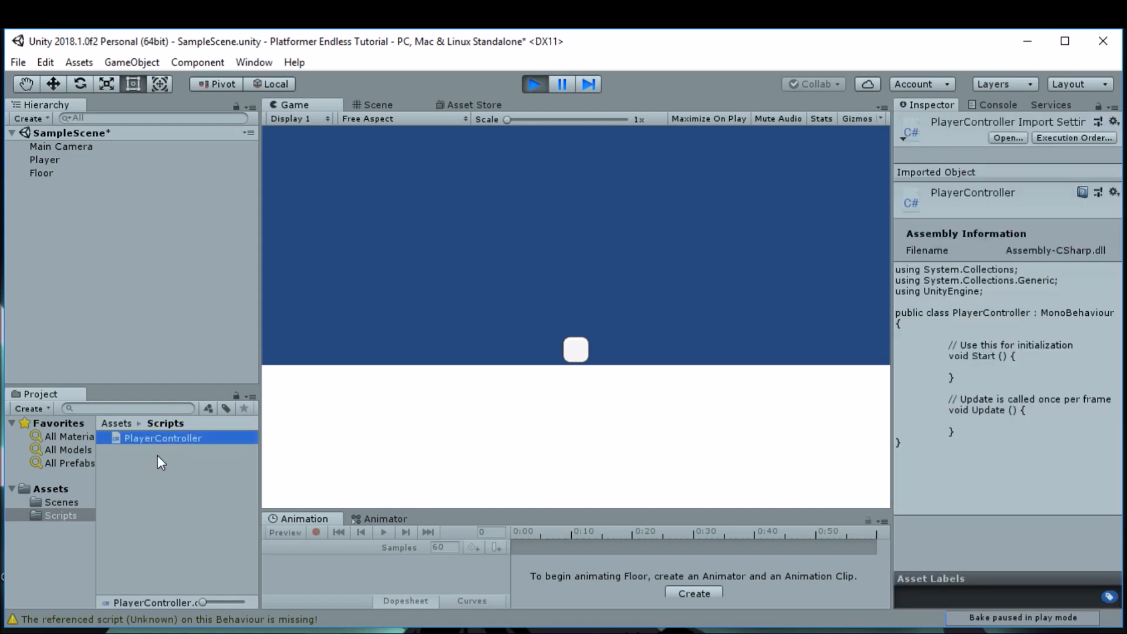